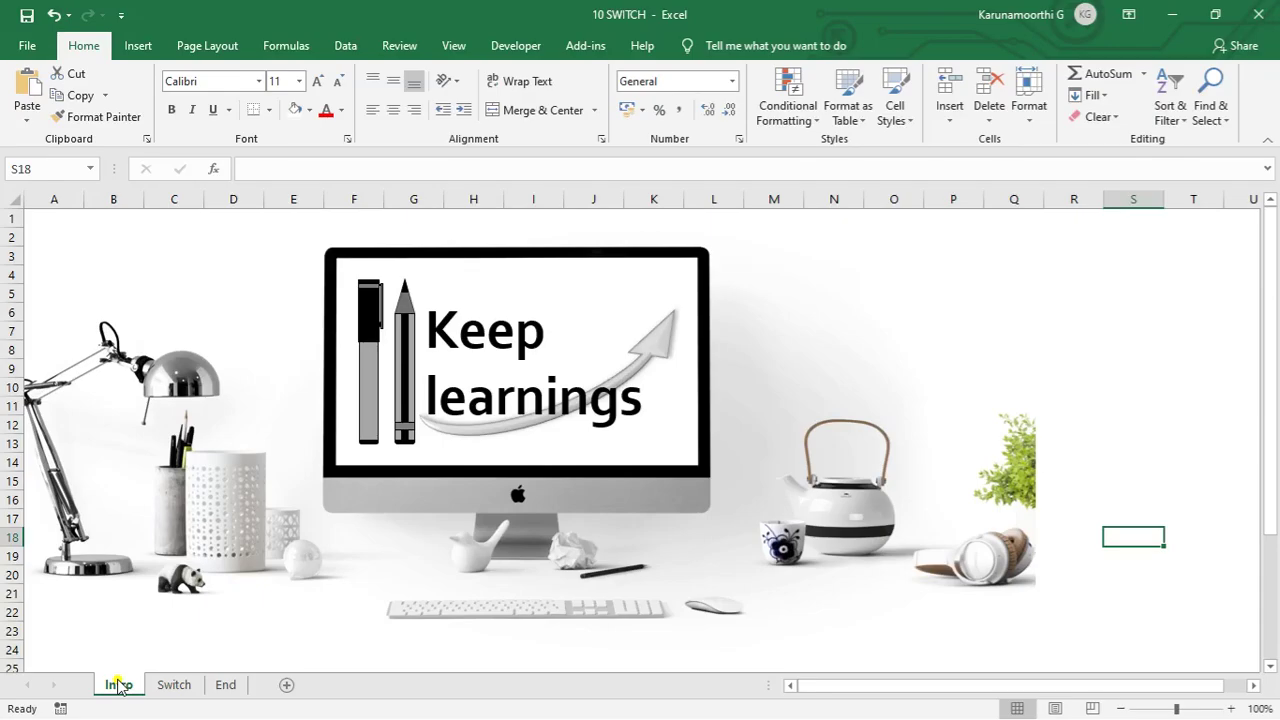
Go to the Switch sheet showing A = 45, B = 80 and operation code 1.
{"action": "left_click", "coordinate": [184, 688]}
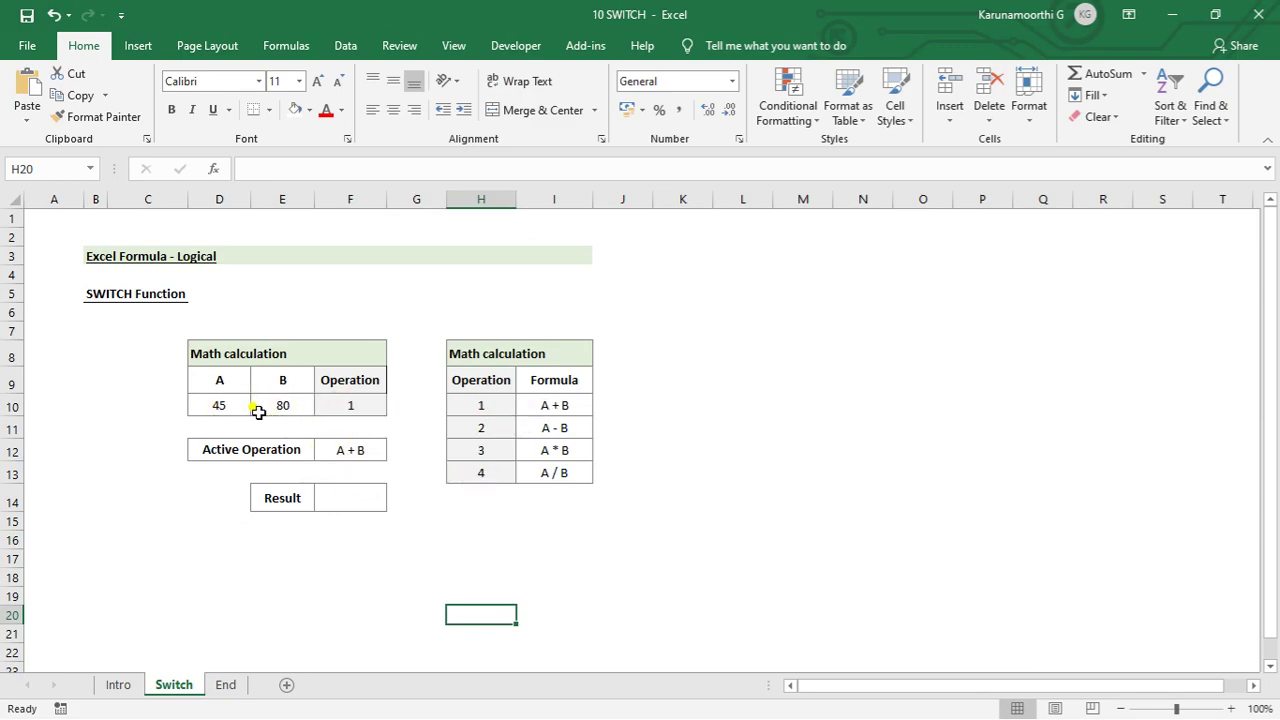
{"action": "left_click", "coordinate": [355, 500]}
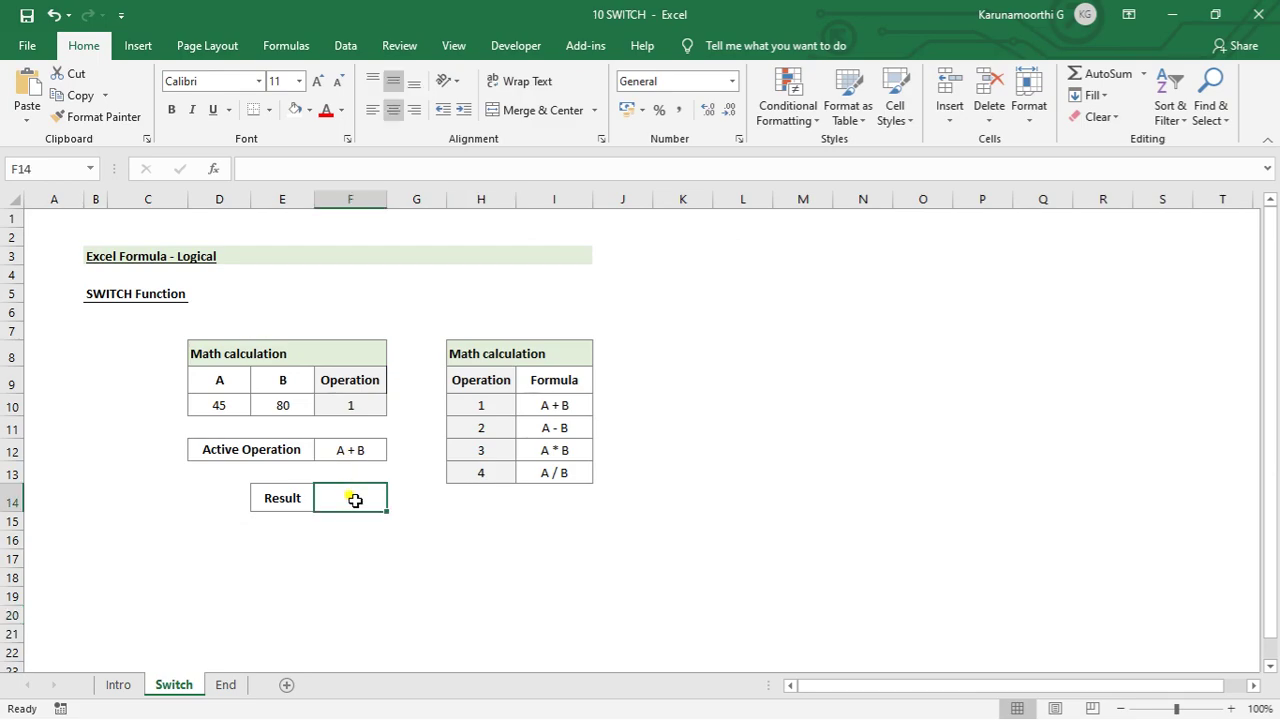
{"action": "left_click", "coordinate": [369, 405]}
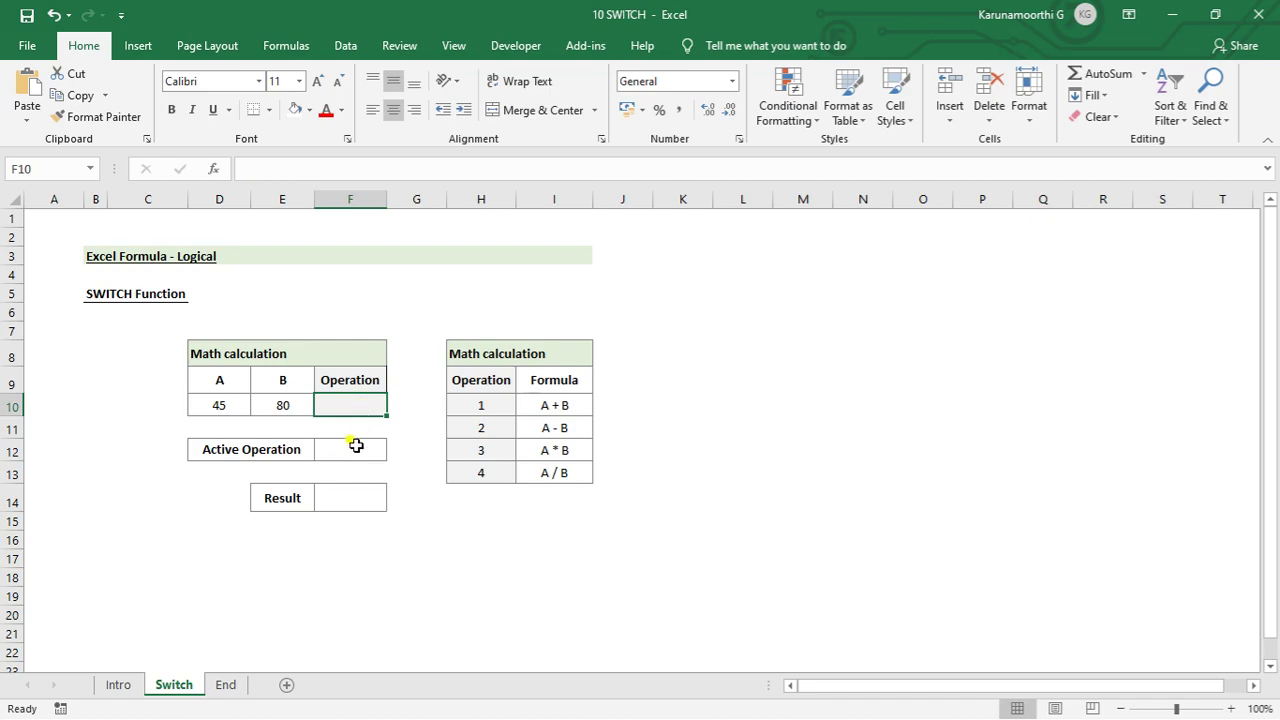
{"action": "type", "text": "1"}
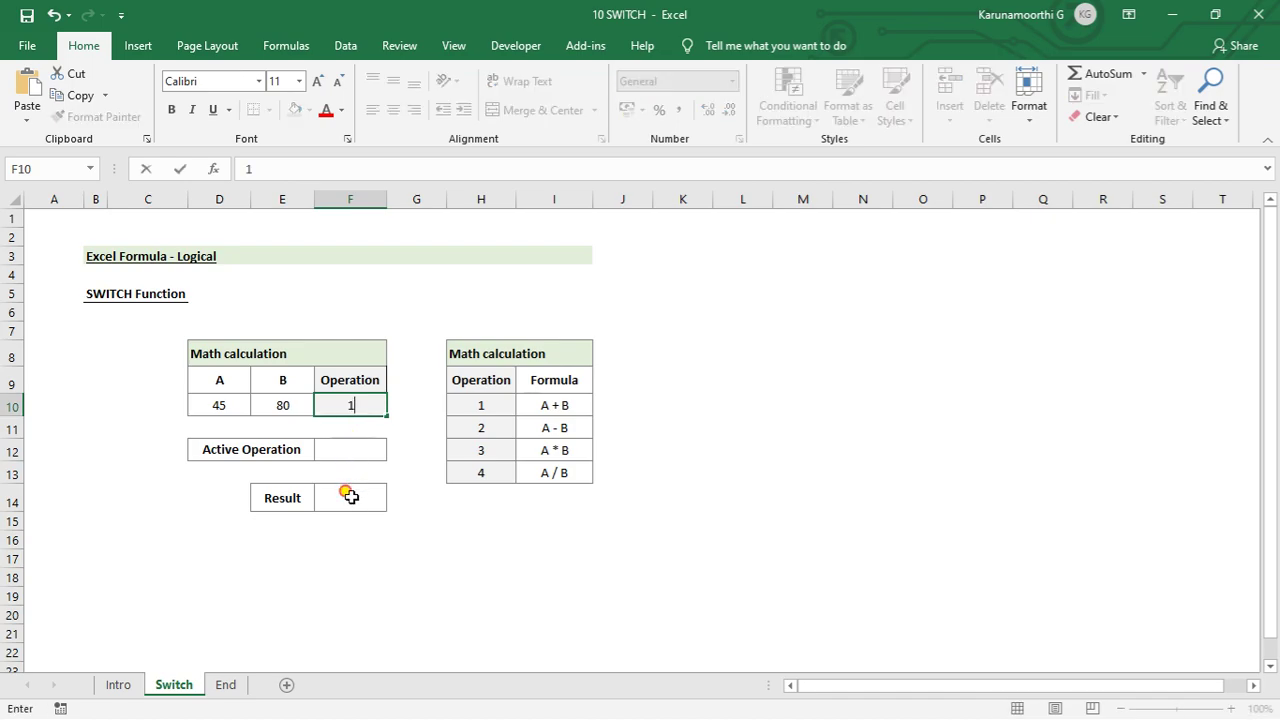
{"action": "left_click", "coordinate": [350, 494]}
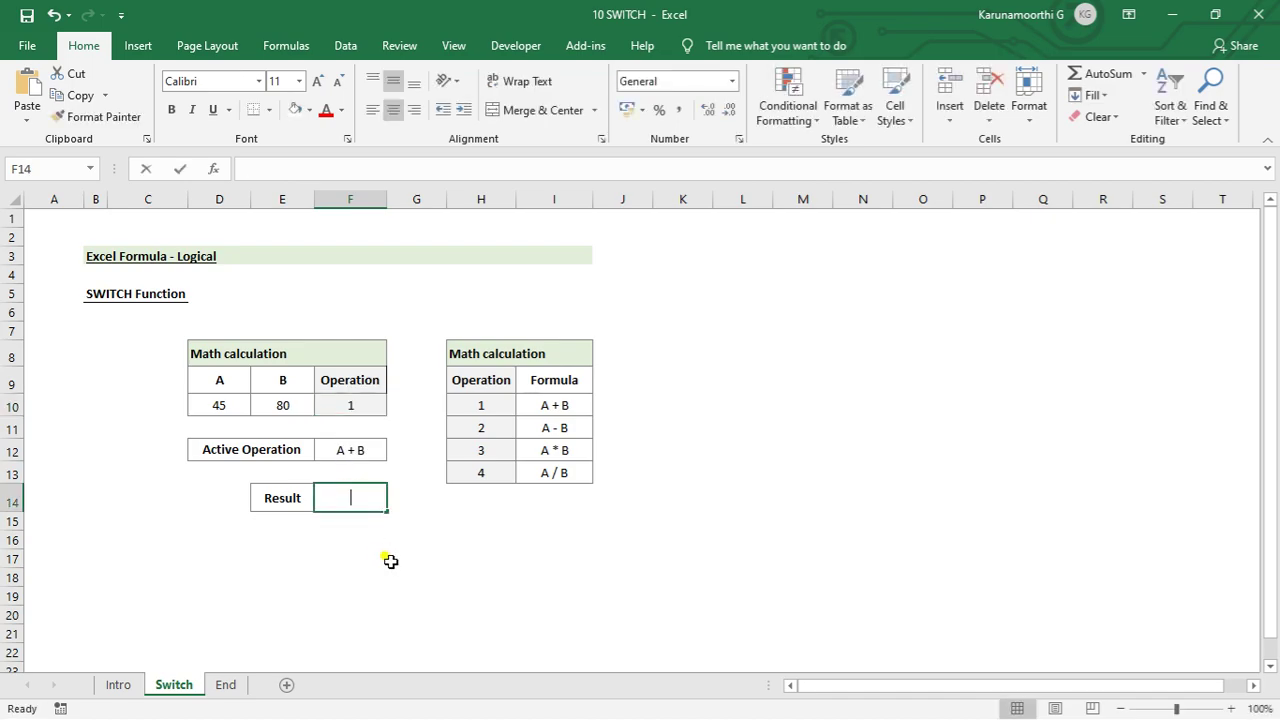
In F14, begin =SWITCH(F10,H10, with F10 as the expression and H10 as the first value.
{"action": "type", "text": "="}
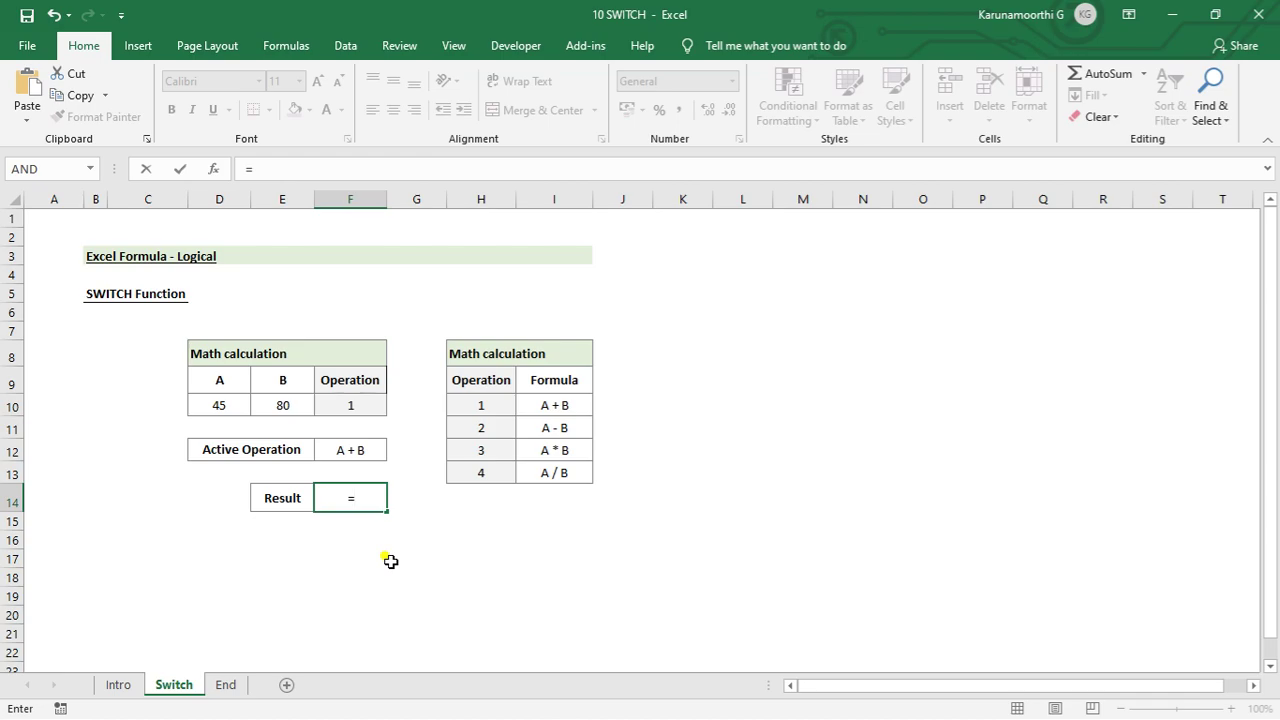
{"action": "type", "text": "sw"}
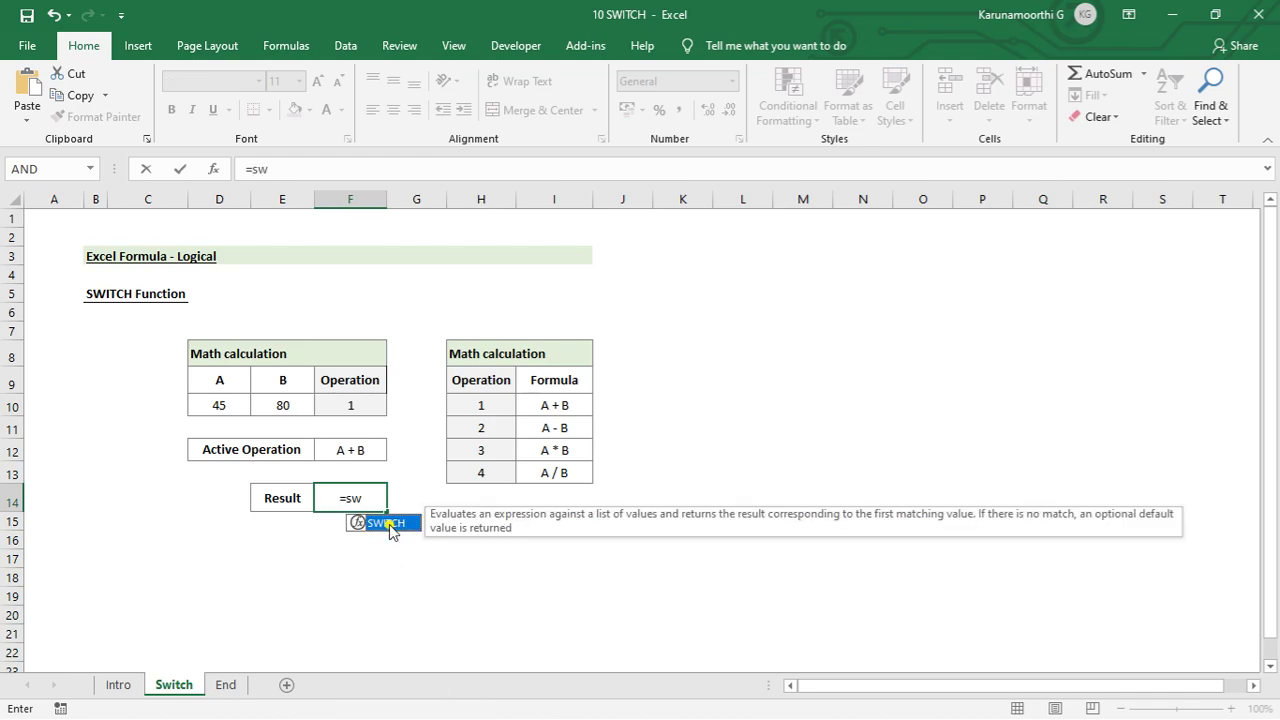
{"action": "double_click", "coordinate": [390, 524]}
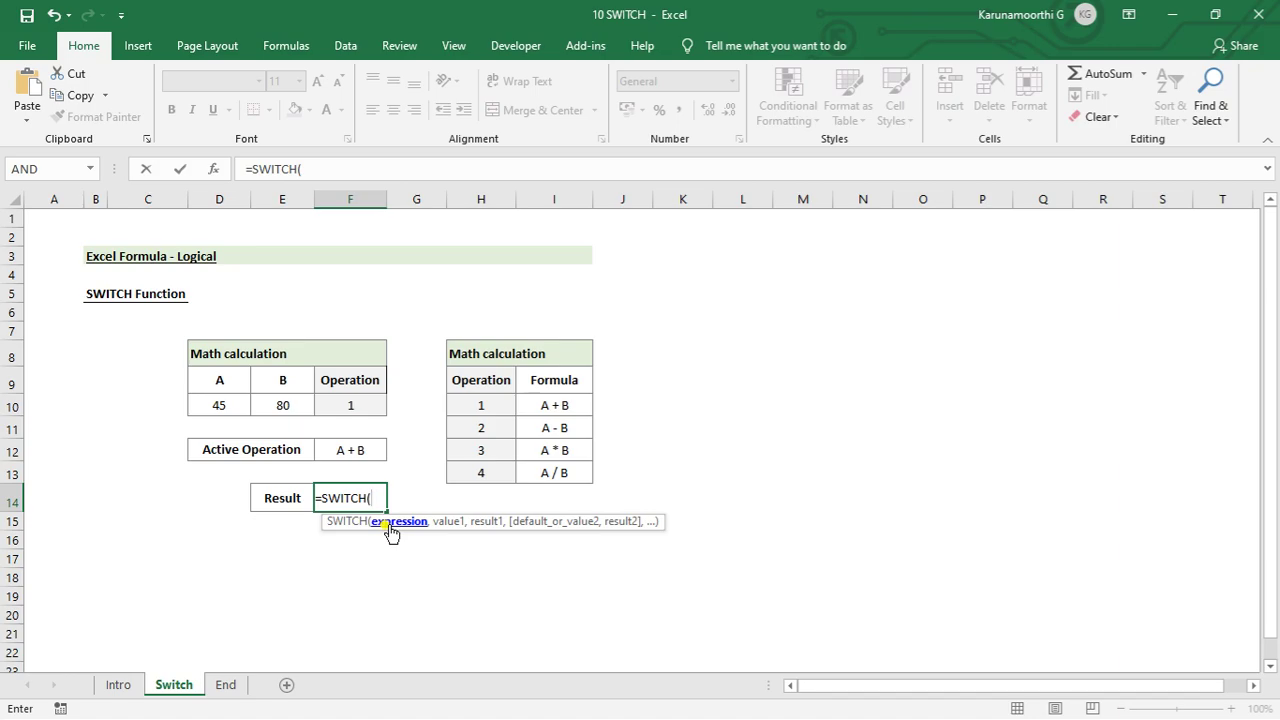
{"action": "left_click", "coordinate": [358, 406]}
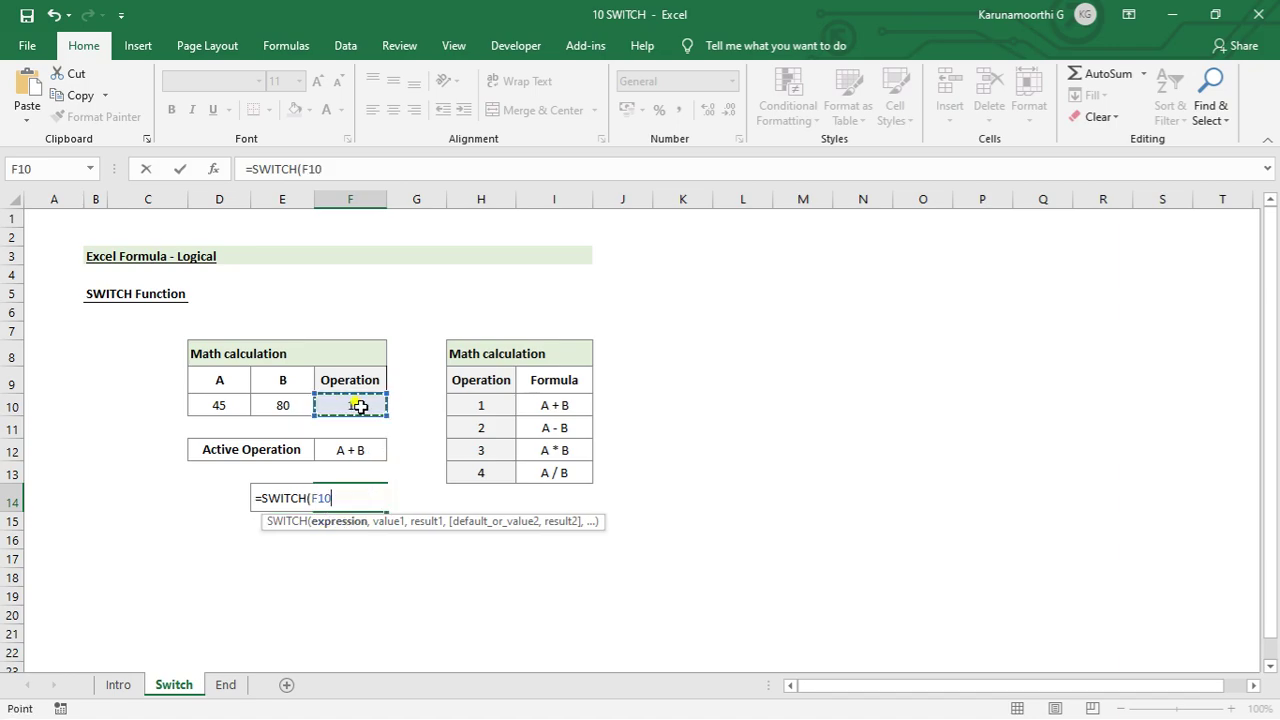
{"action": "type", "text": ","}
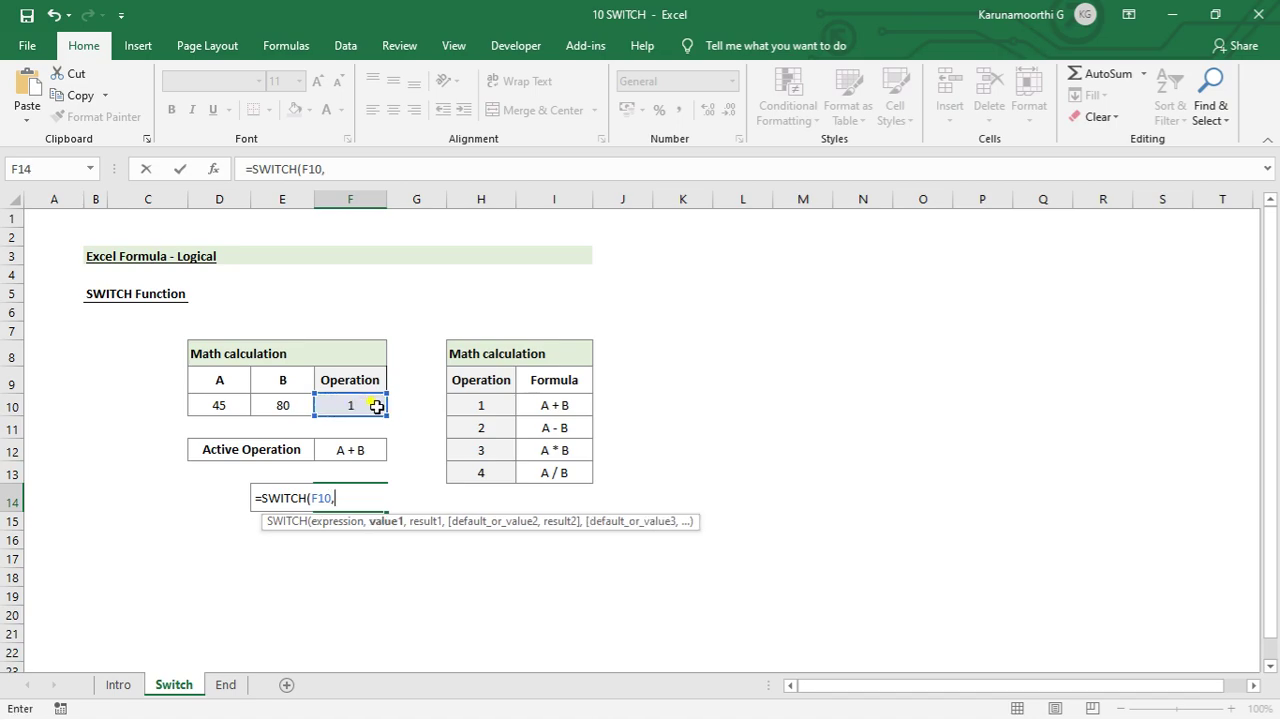
{"action": "left_click", "coordinate": [474, 403]}
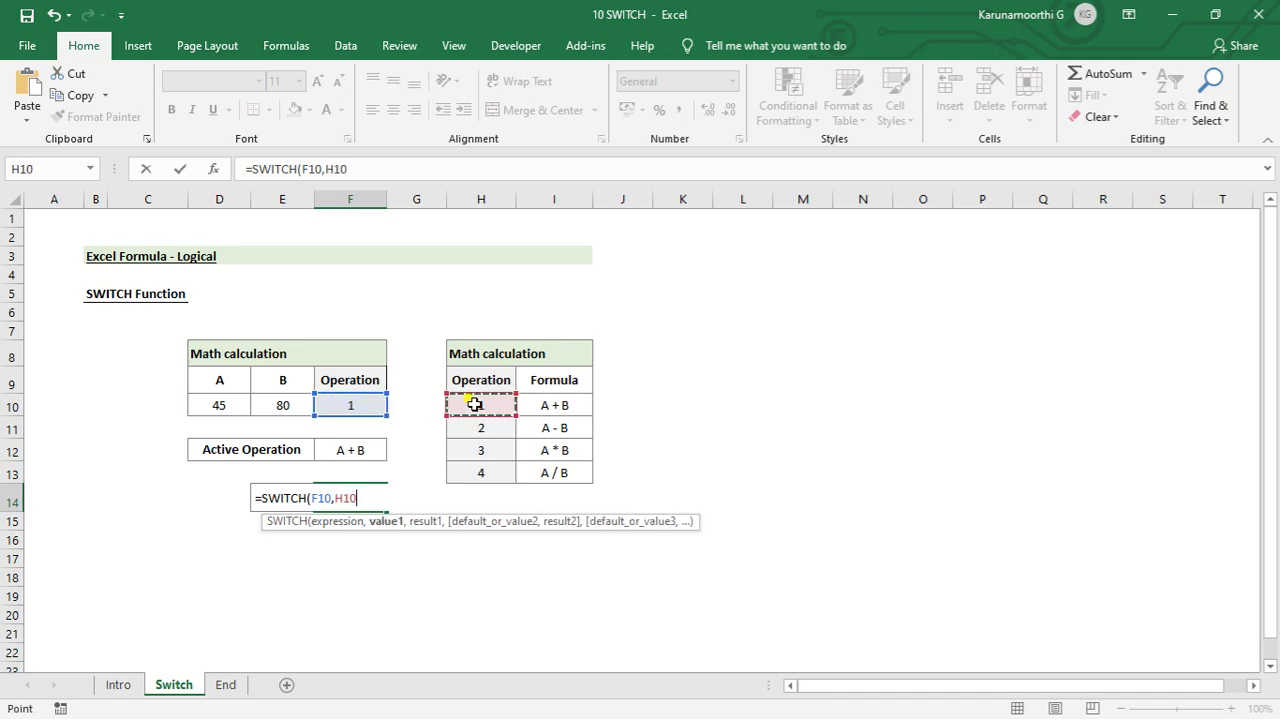
{"action": "type", "text": ","}
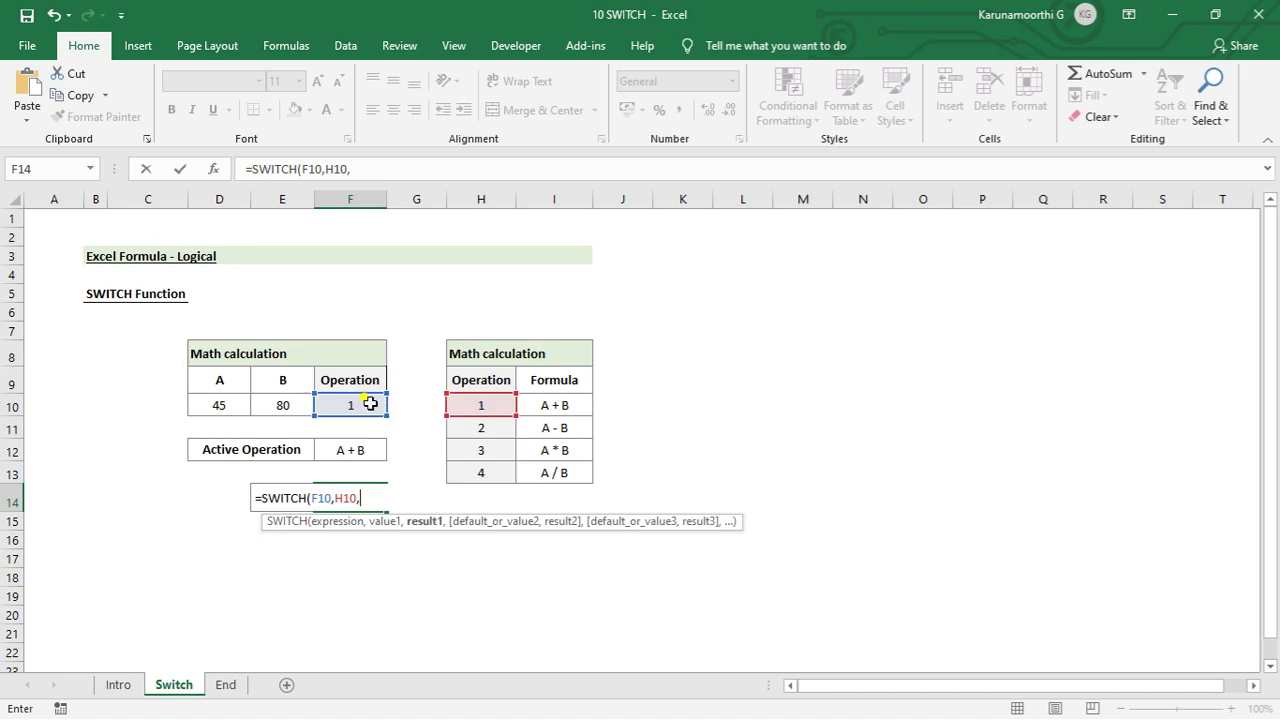
Return D10+E10 for code 1 and add code 2 from H11 to the SWITCH formula.
{"action": "left_click", "coordinate": [238, 405]}
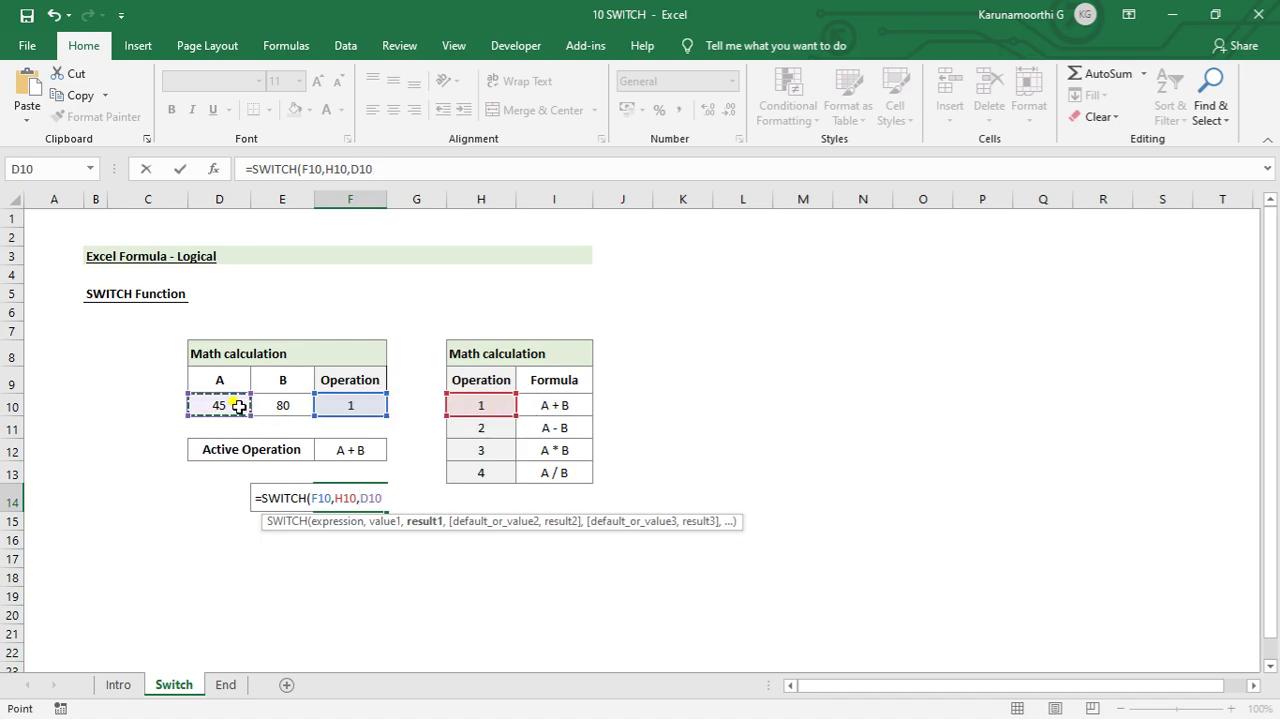
{"action": "type", "text": "+"}
{"action": "left_click", "coordinate": [287, 405]}
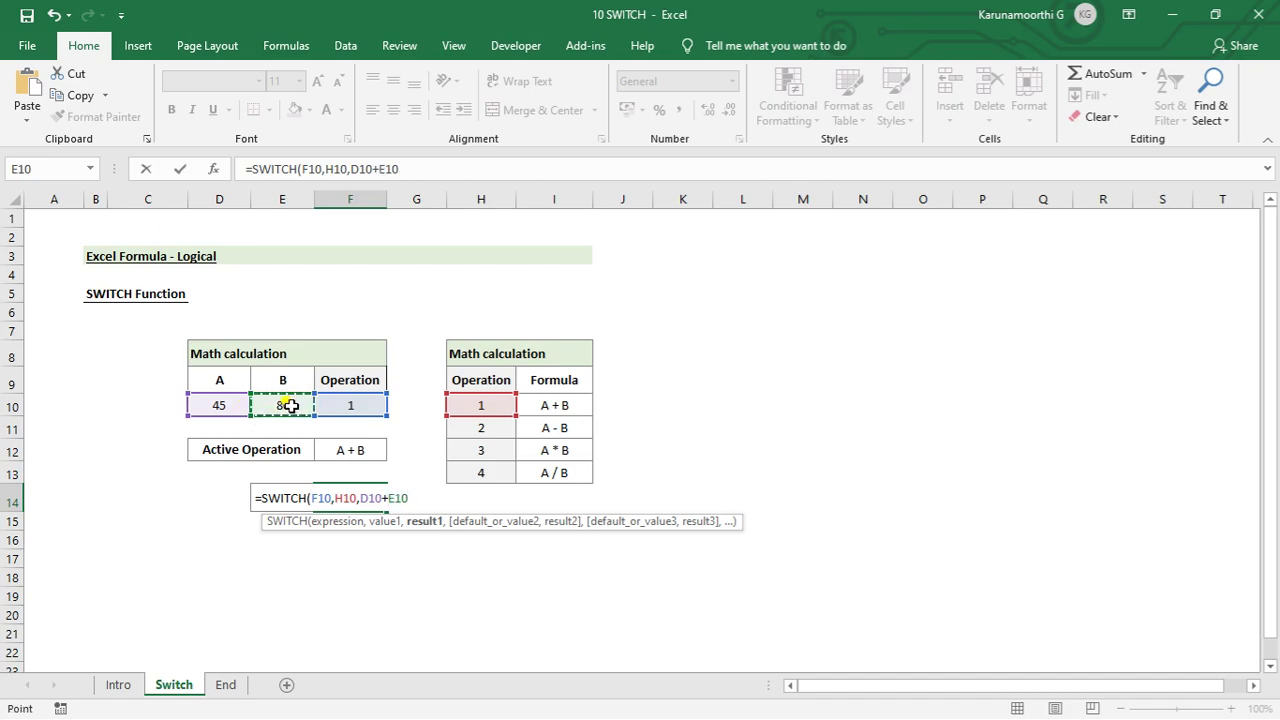
{"action": "type", "text": ","}
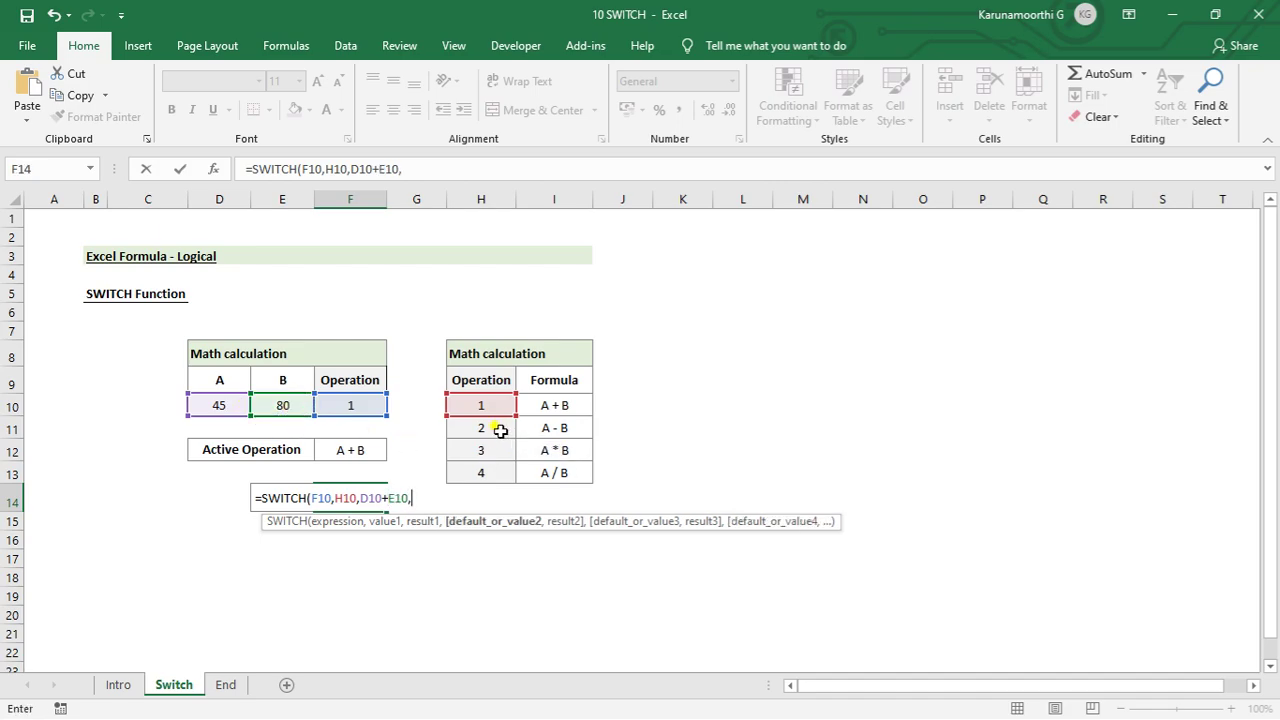
{"action": "left_click", "coordinate": [498, 428]}
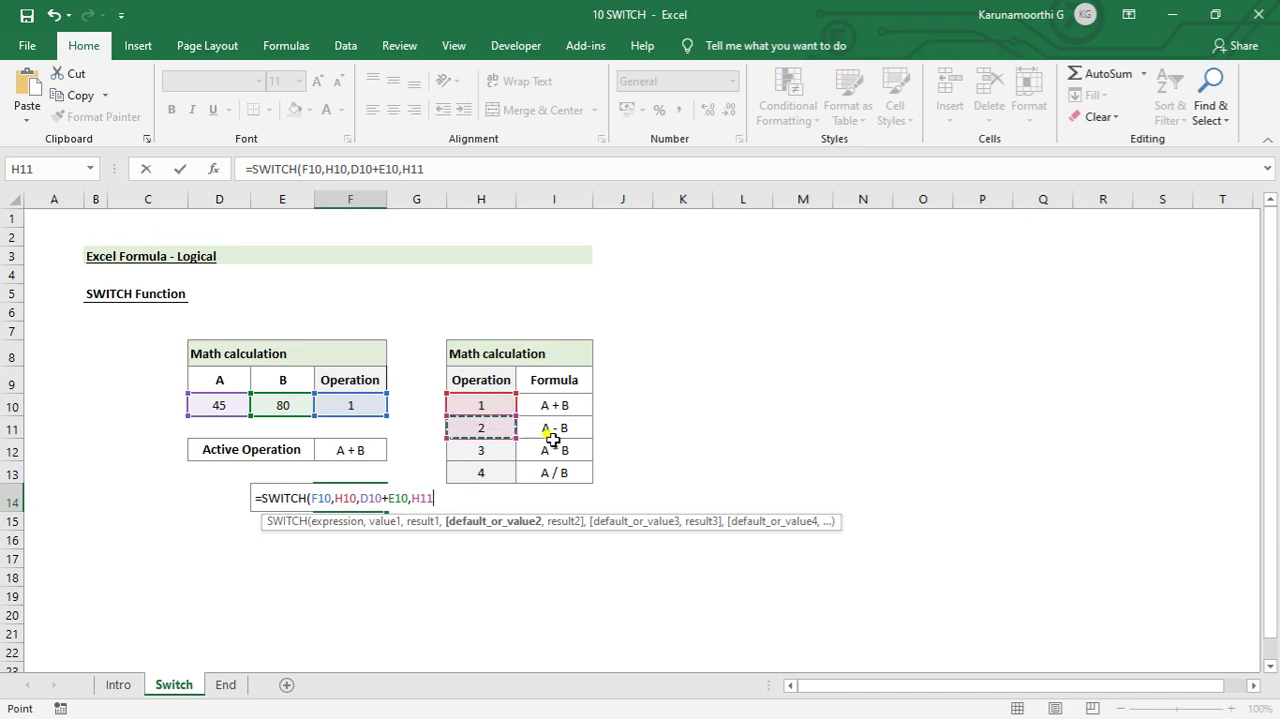
{"action": "type", "text": ","}
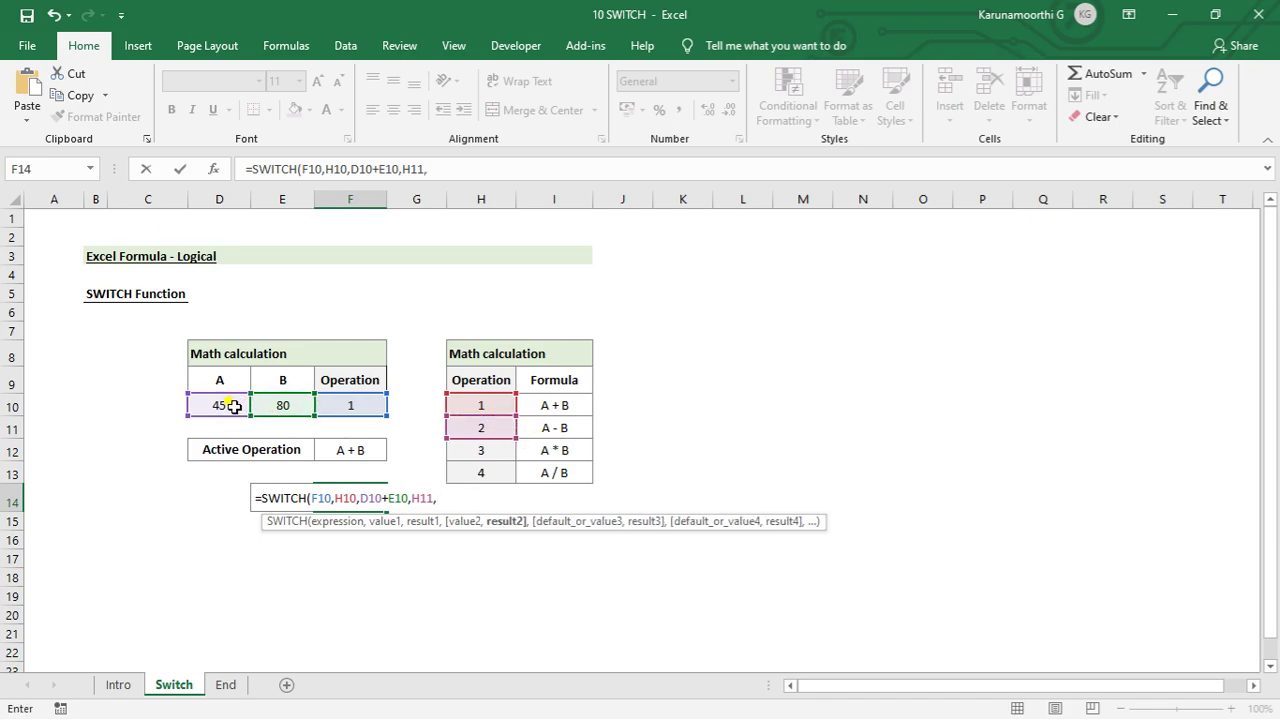
Return D10-E10 for code 2 and add code 3 from H12.
{"action": "left_click", "coordinate": [234, 406]}
{"action": "type", "text": "-"}
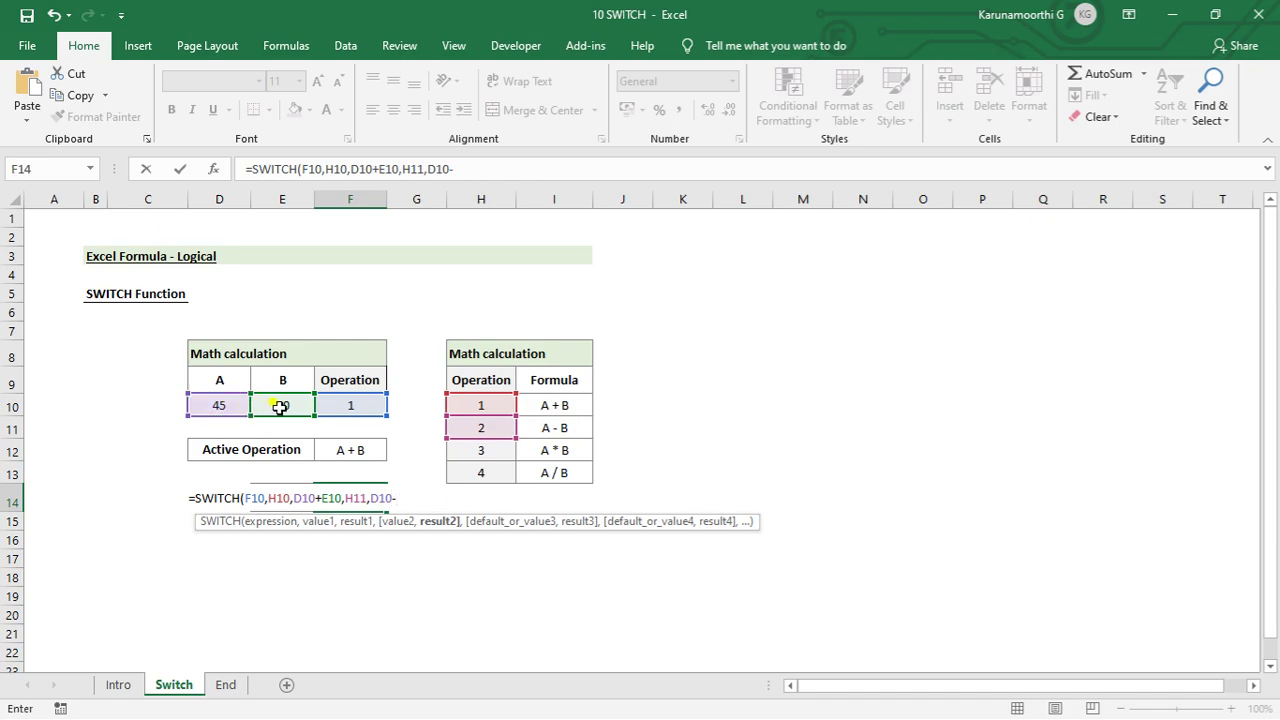
{"action": "left_click", "coordinate": [280, 407]}
{"action": "type", "text": ","}
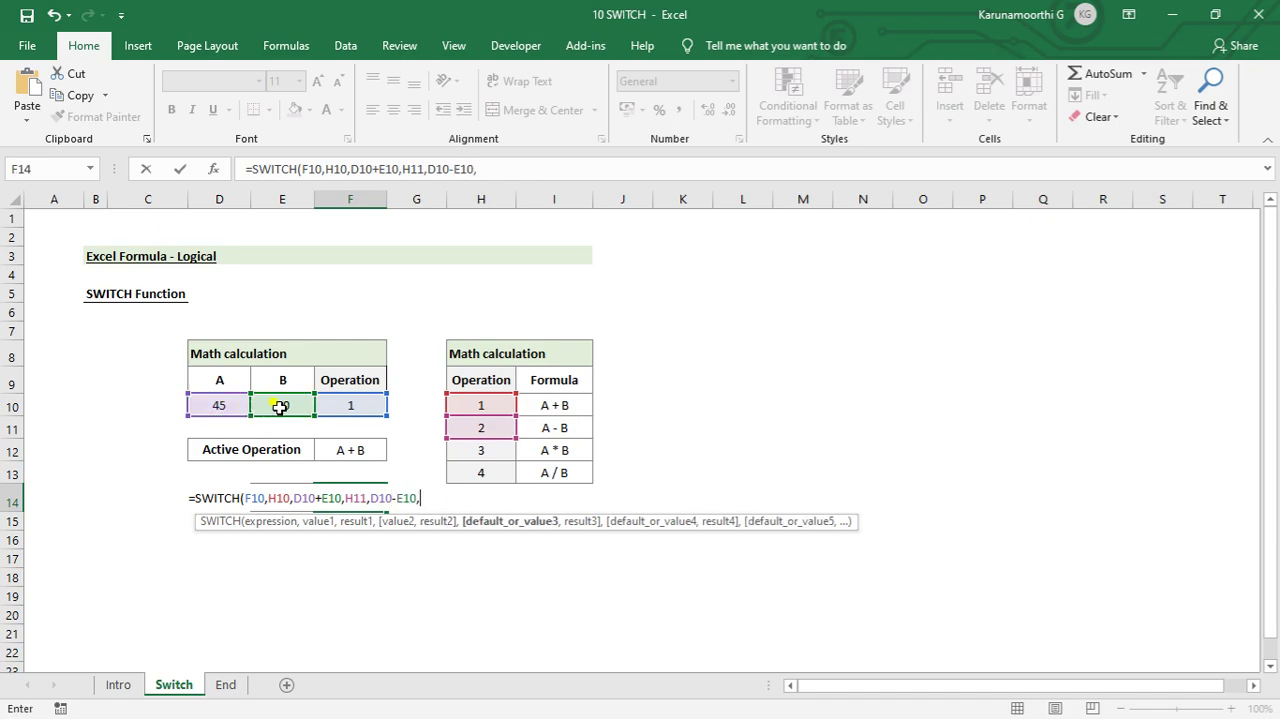
{"action": "left_click", "coordinate": [486, 452]}
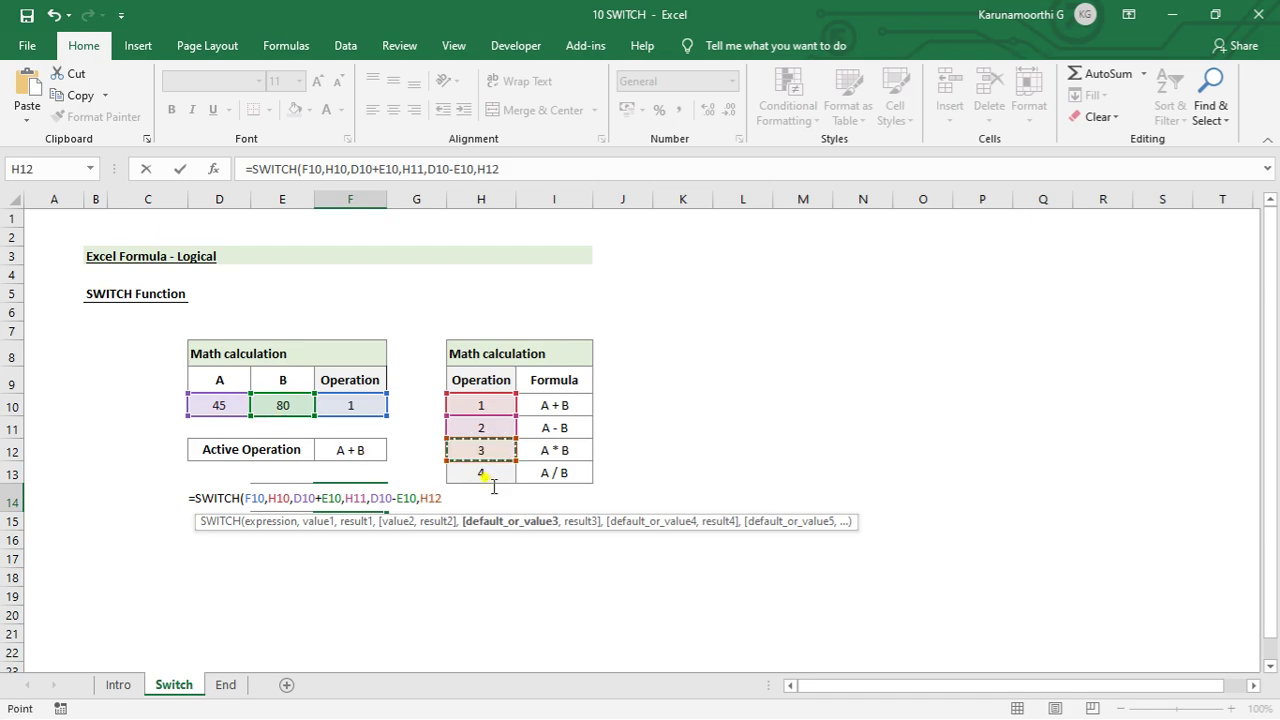
Return D10*E10 for code 3 and add code 4 from H13.
{"action": "type", "text": ","}
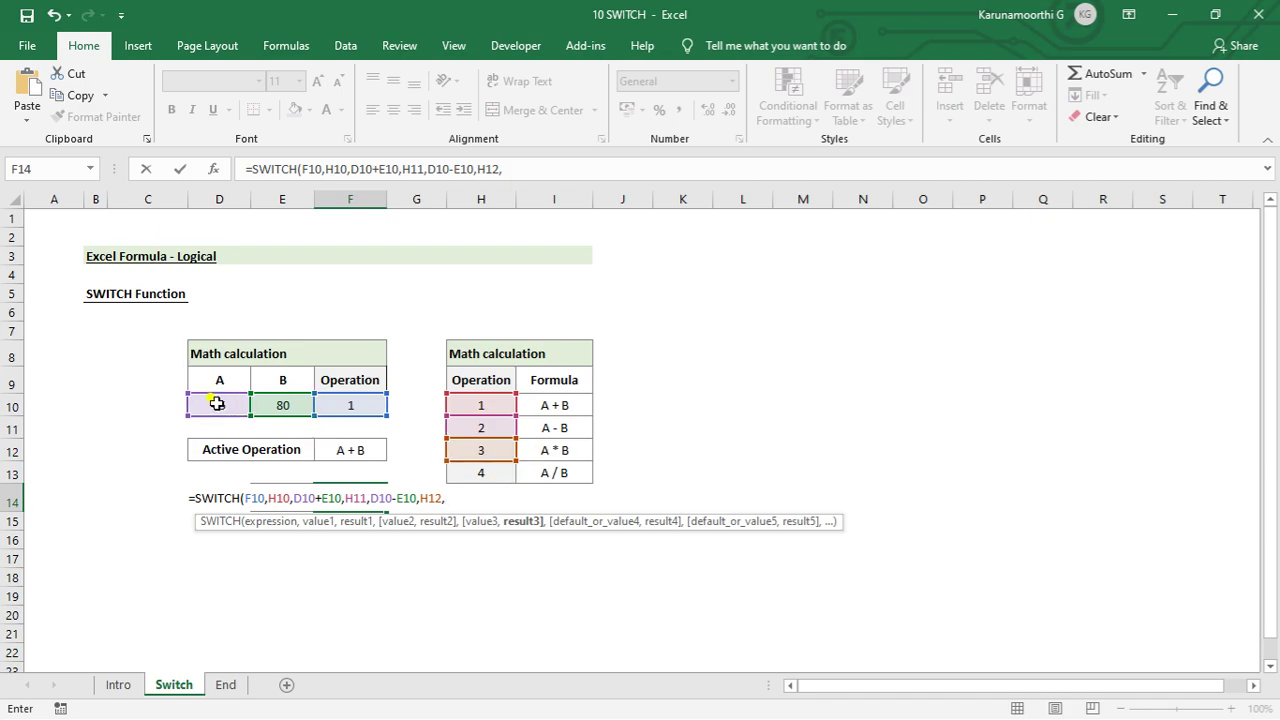
{"action": "left_click", "coordinate": [217, 403]}
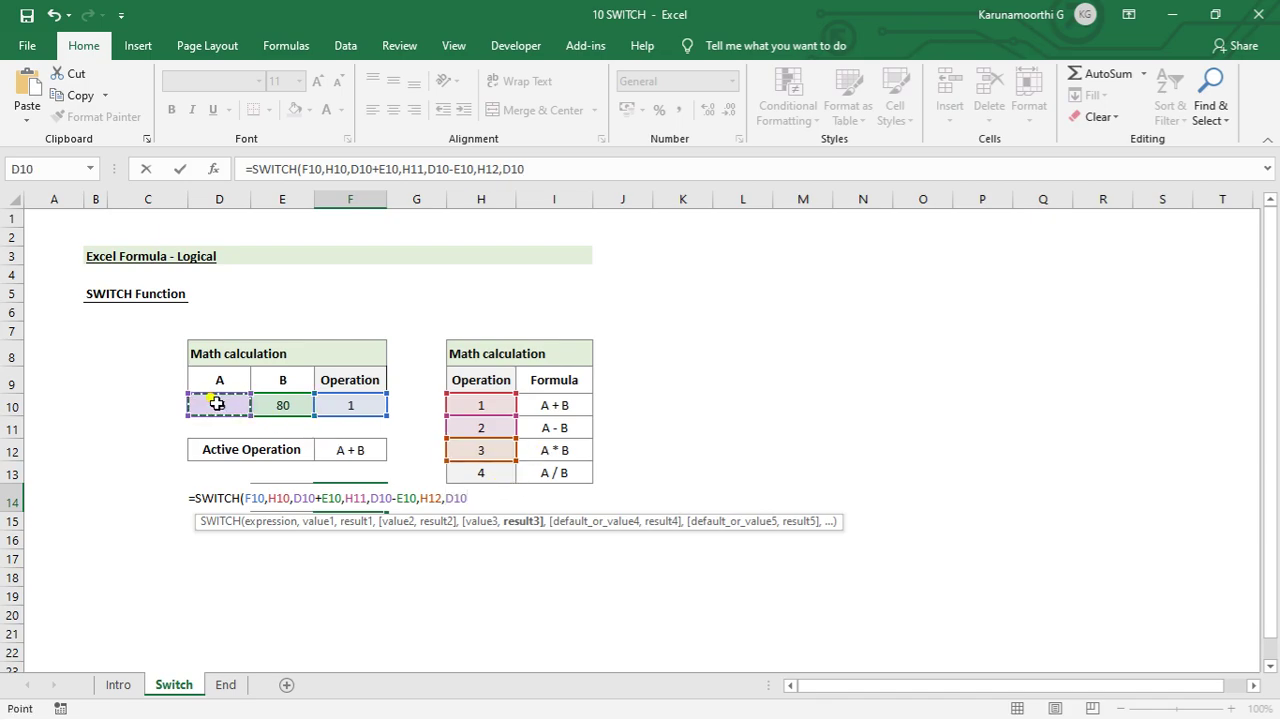
{"action": "type", "text": "*"}
{"action": "left_click", "coordinate": [285, 408]}
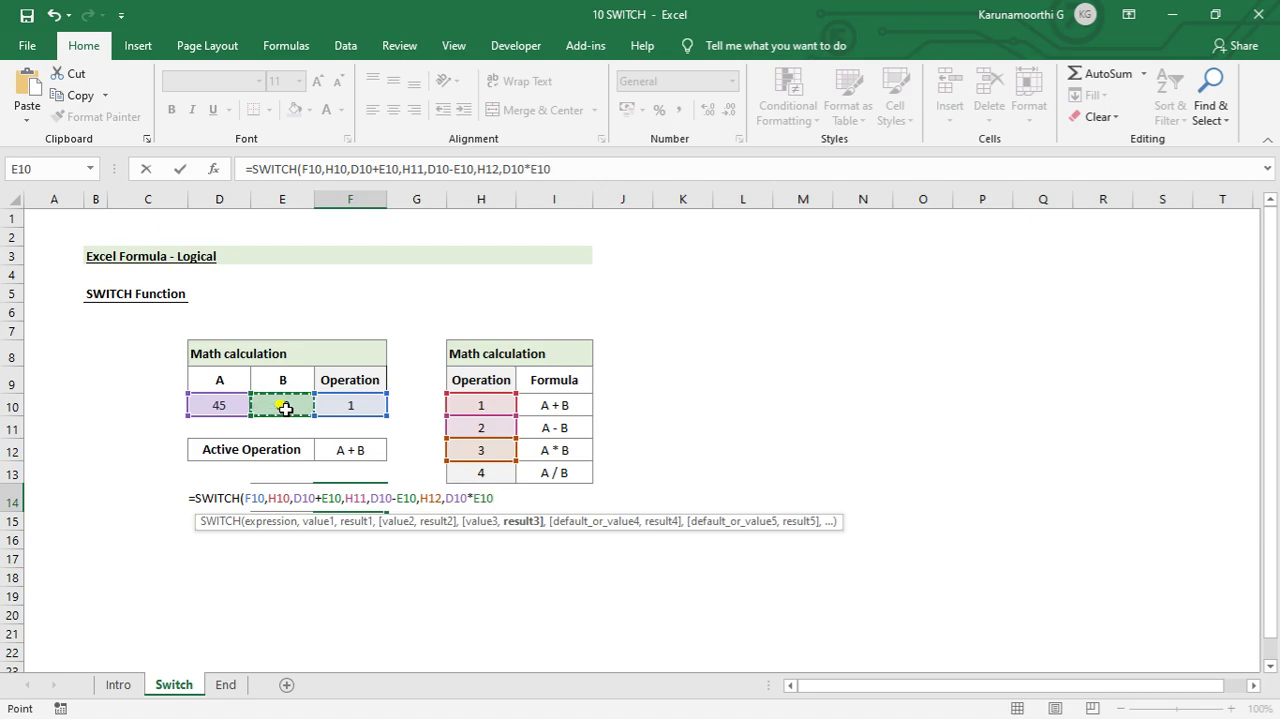
{"action": "type", "text": ","}
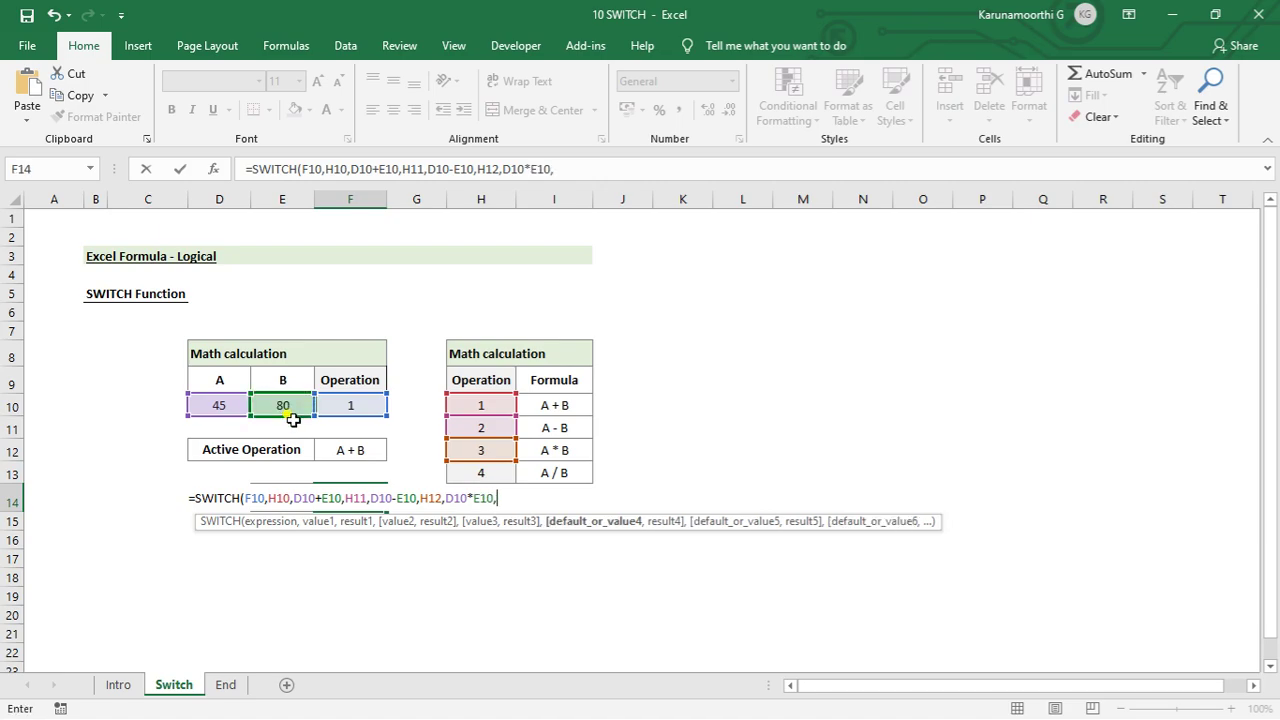
{"action": "left_click", "coordinate": [487, 474]}
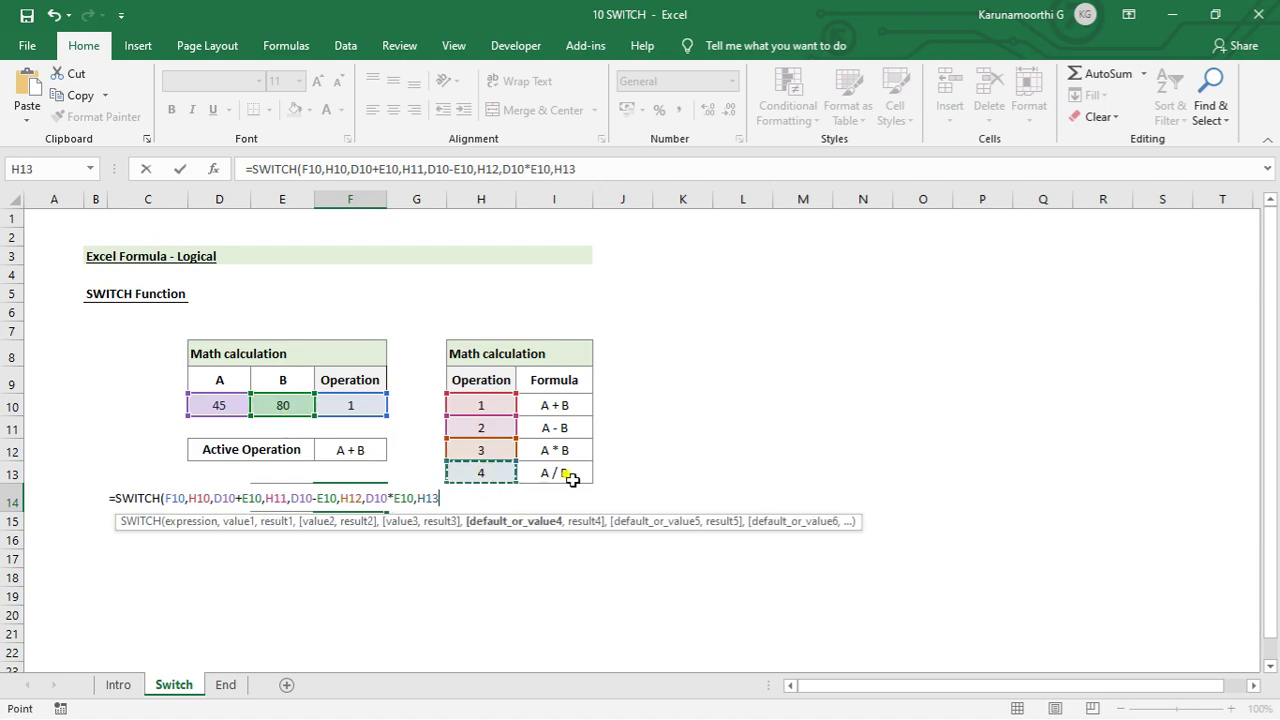
{"action": "type", "text": ","}
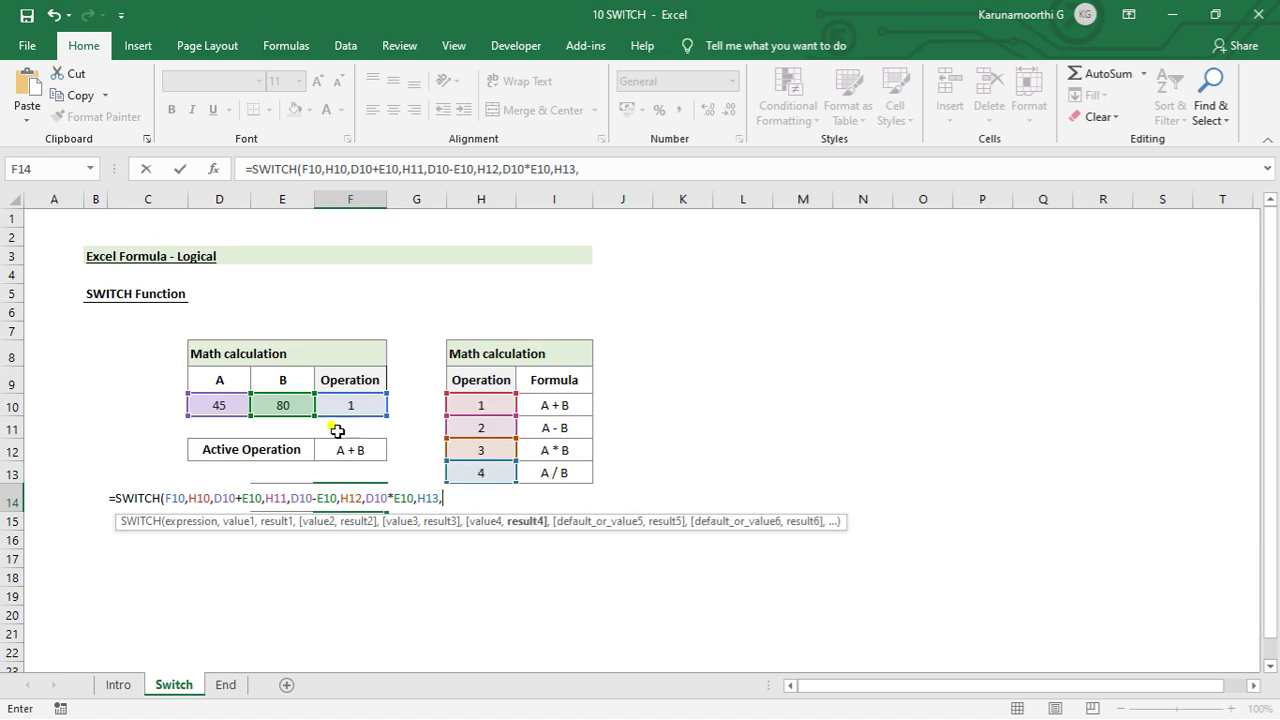
Return D10/E10 as the result for code 4.
{"action": "left_click", "coordinate": [222, 406]}
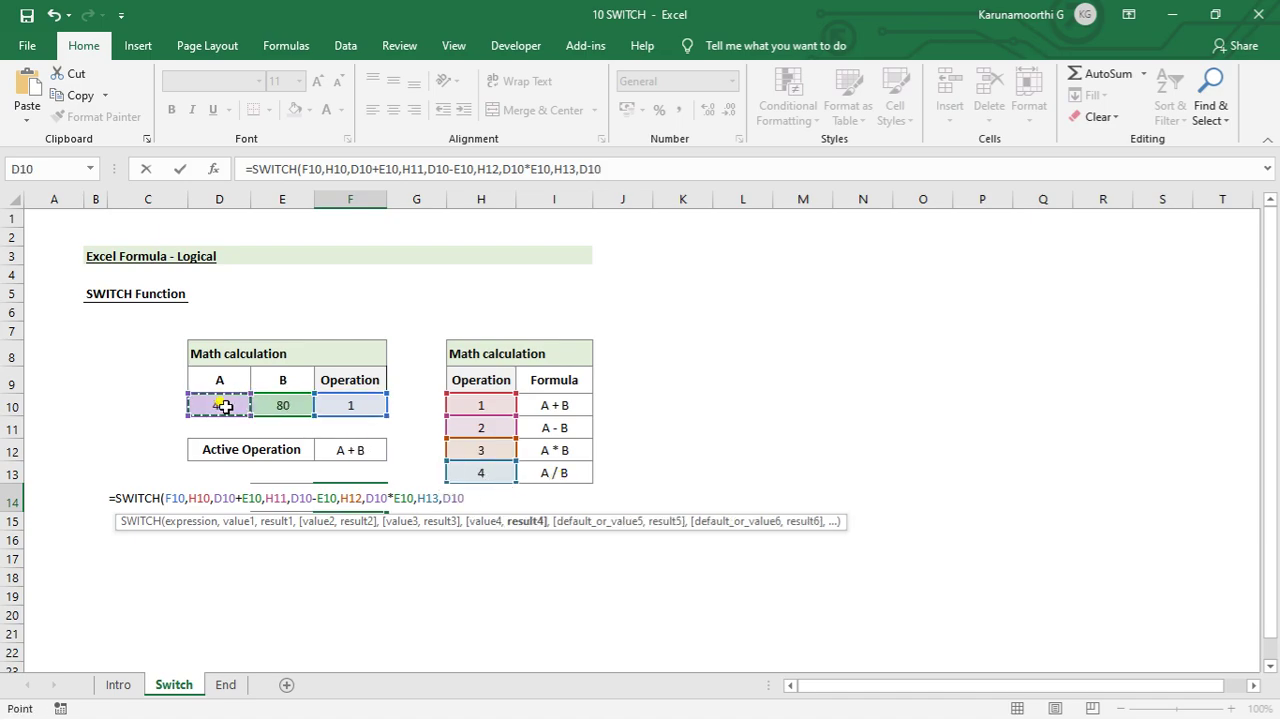
{"action": "type", "text": "/"}
{"action": "left_click", "coordinate": [284, 407]}
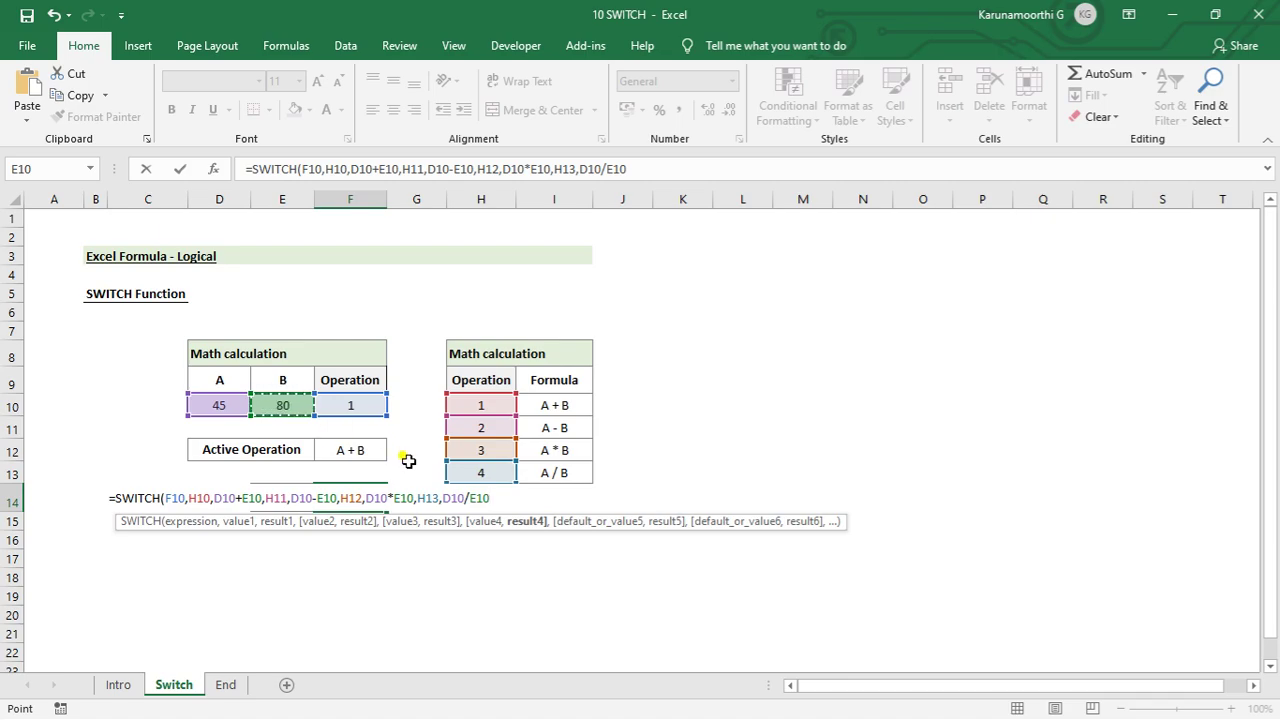
Close and enter the SWITCH formula (F14 shows 125), then set the Operation code to 2.
{"action": "type", "text": ")"}
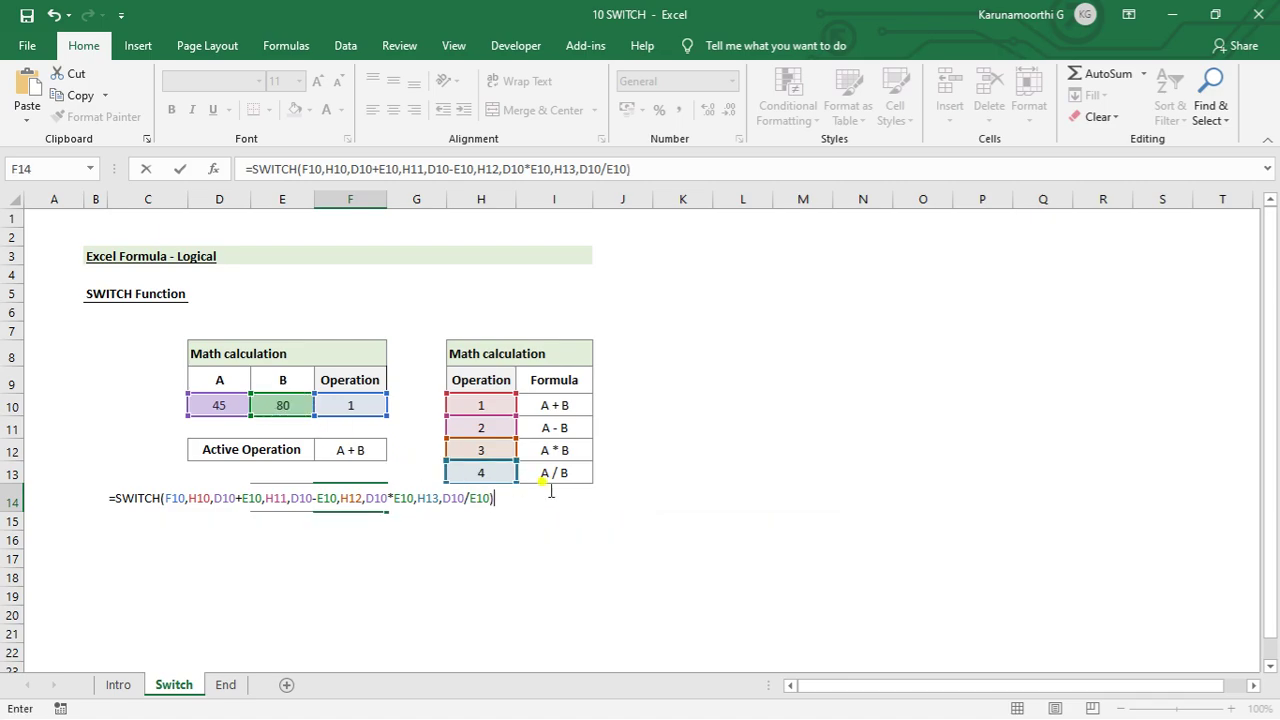
{"action": "key", "text": "Return"}
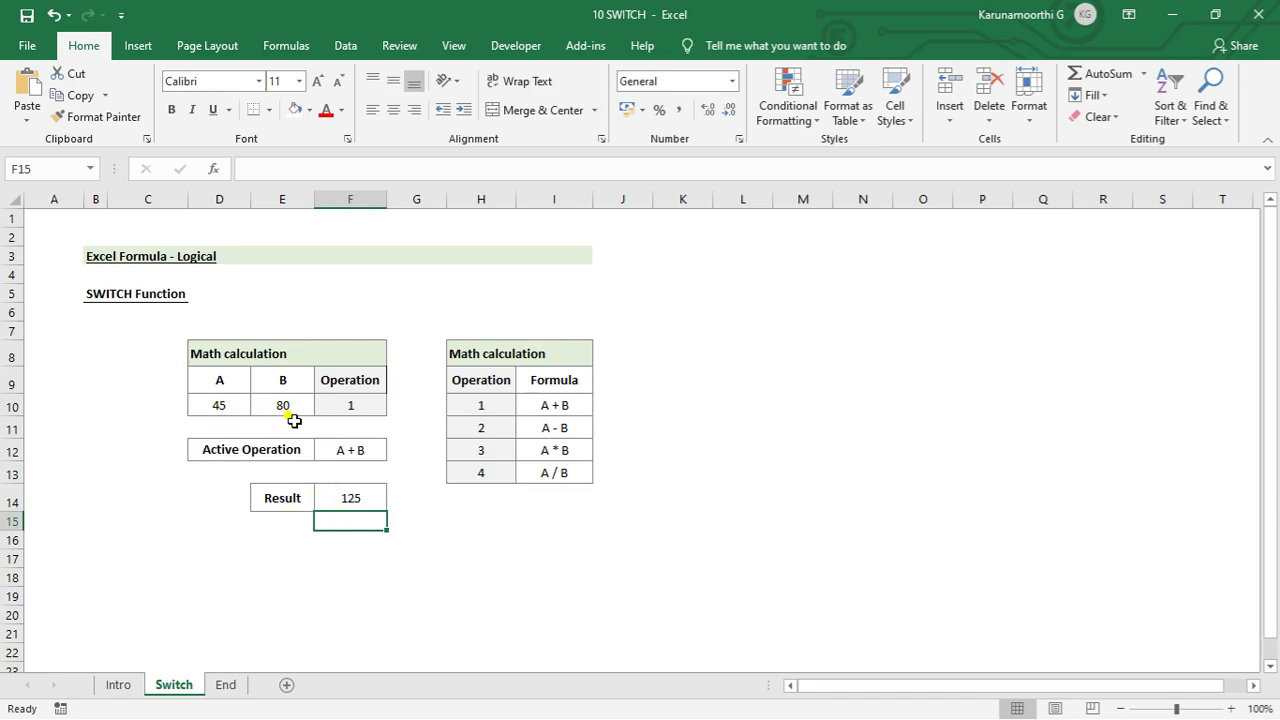
{"action": "left_click", "coordinate": [362, 405]}
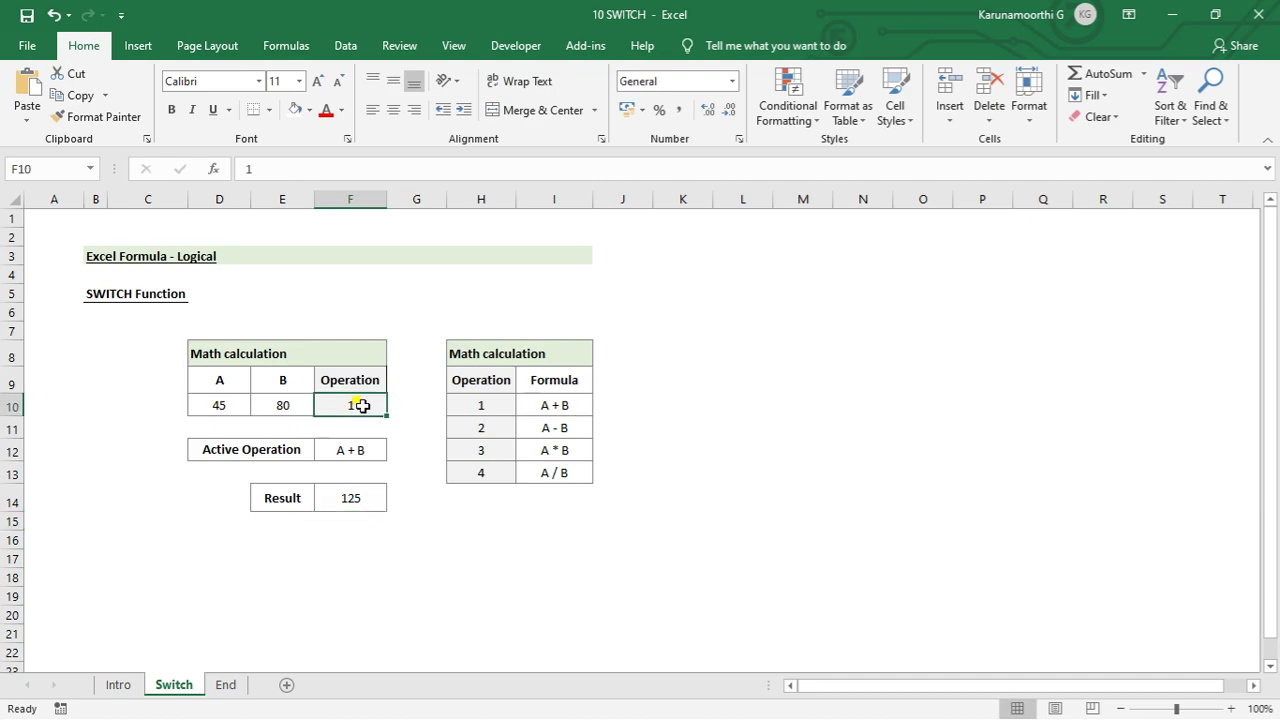
{"action": "type", "text": "2"}
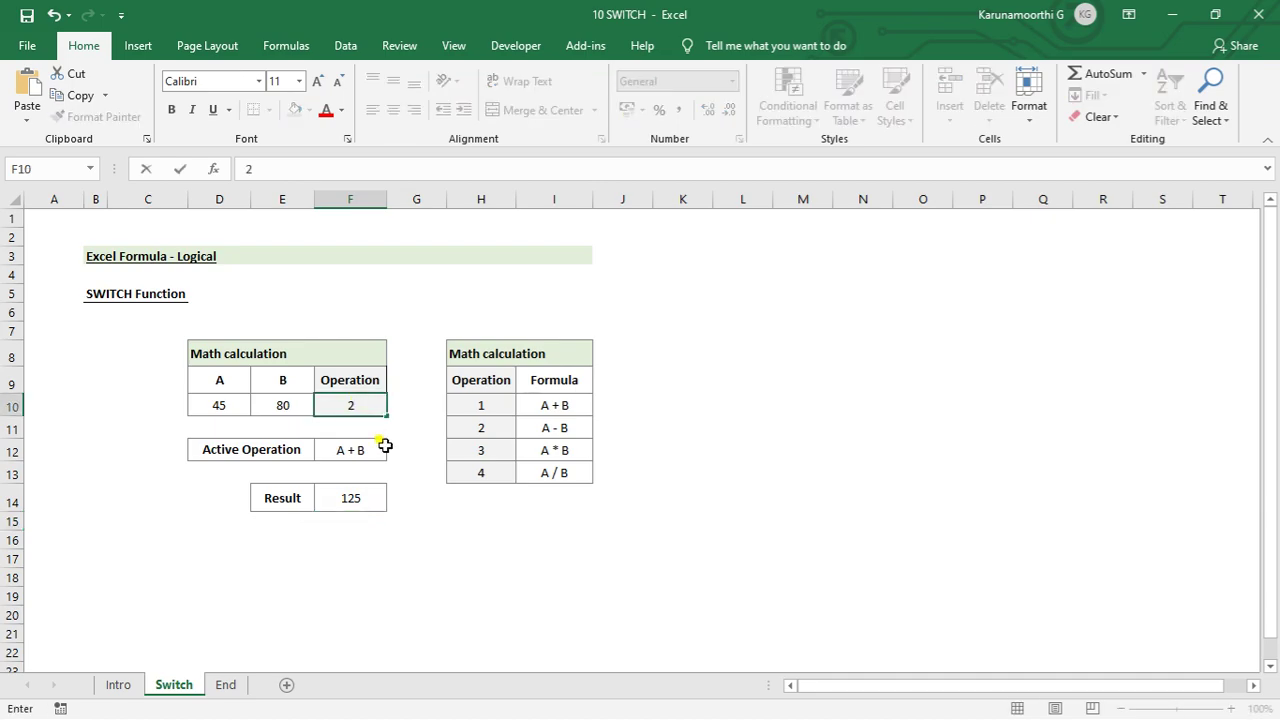
{"action": "key", "text": "Return"}
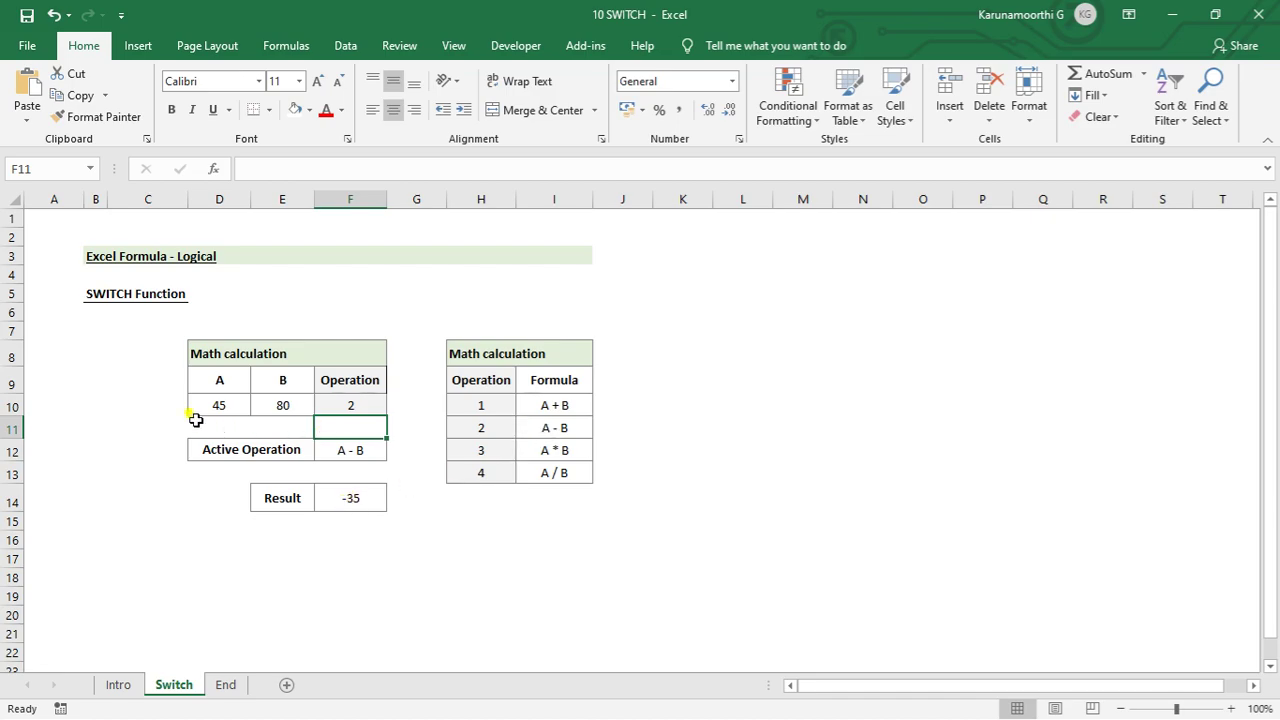
Change the A value in D10 to 50.
{"action": "left_click", "coordinate": [219, 409]}
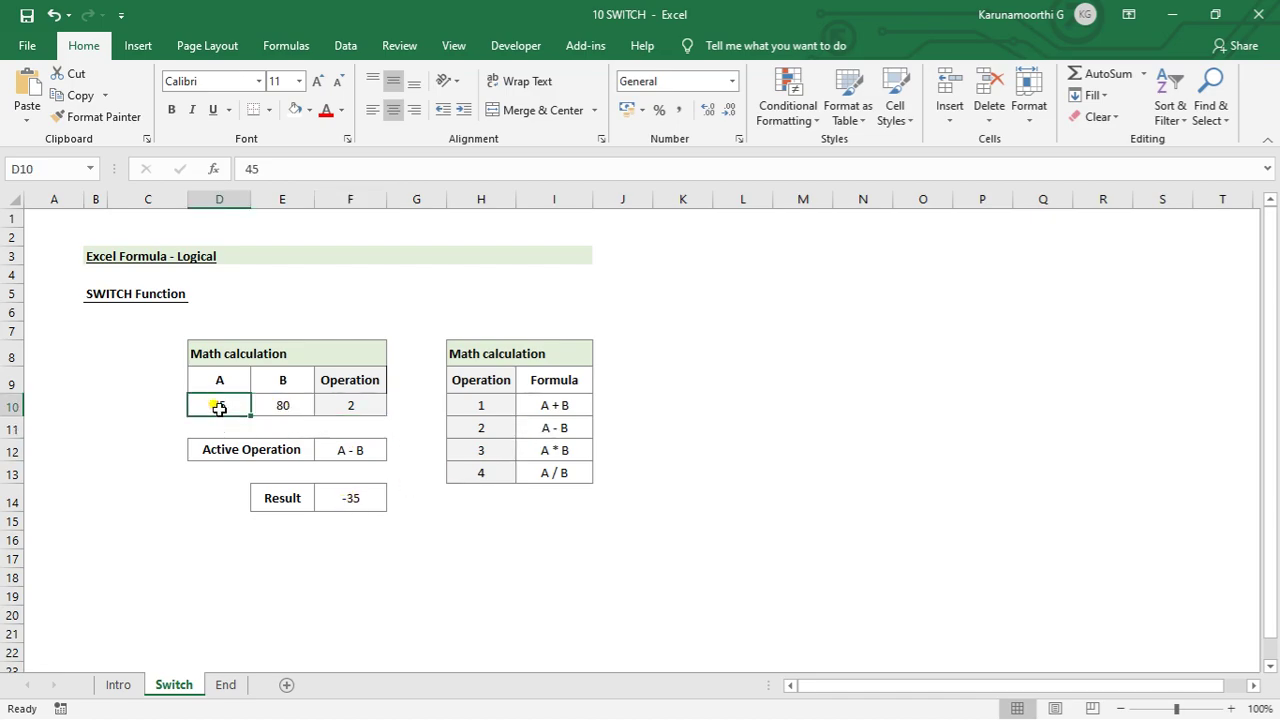
{"action": "type", "text": "5"}
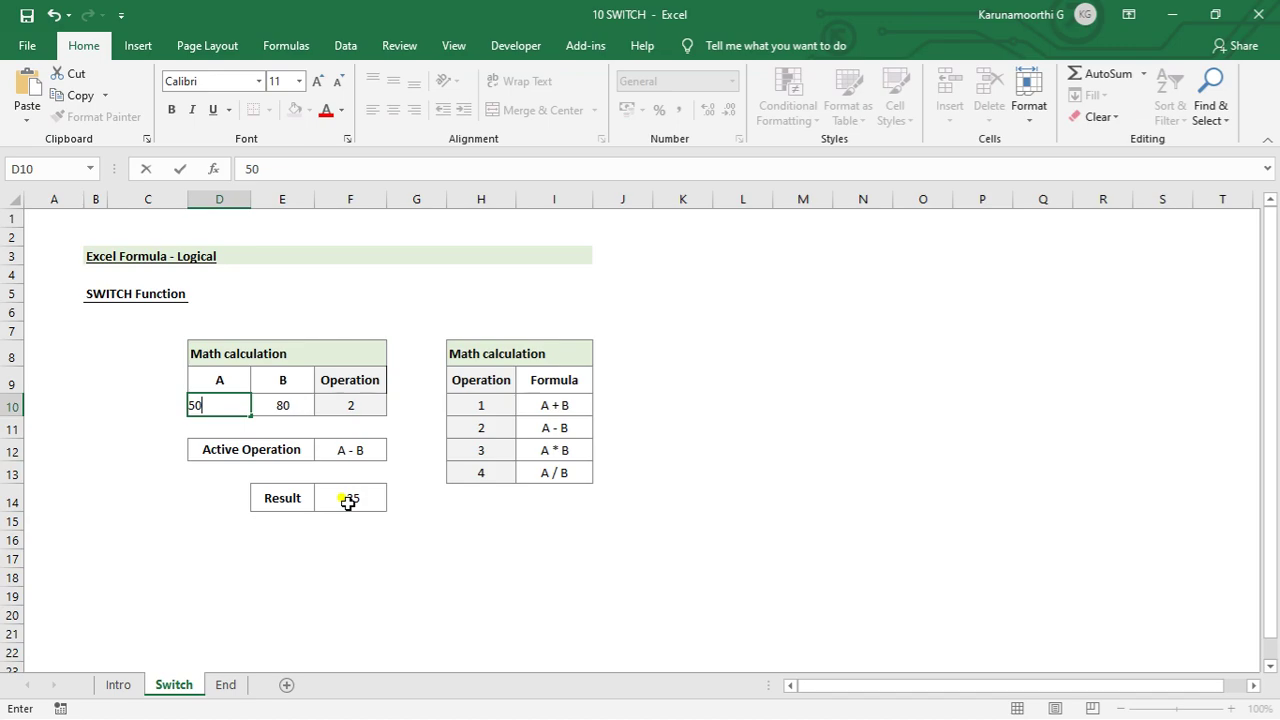
{"action": "key", "text": "Return"}
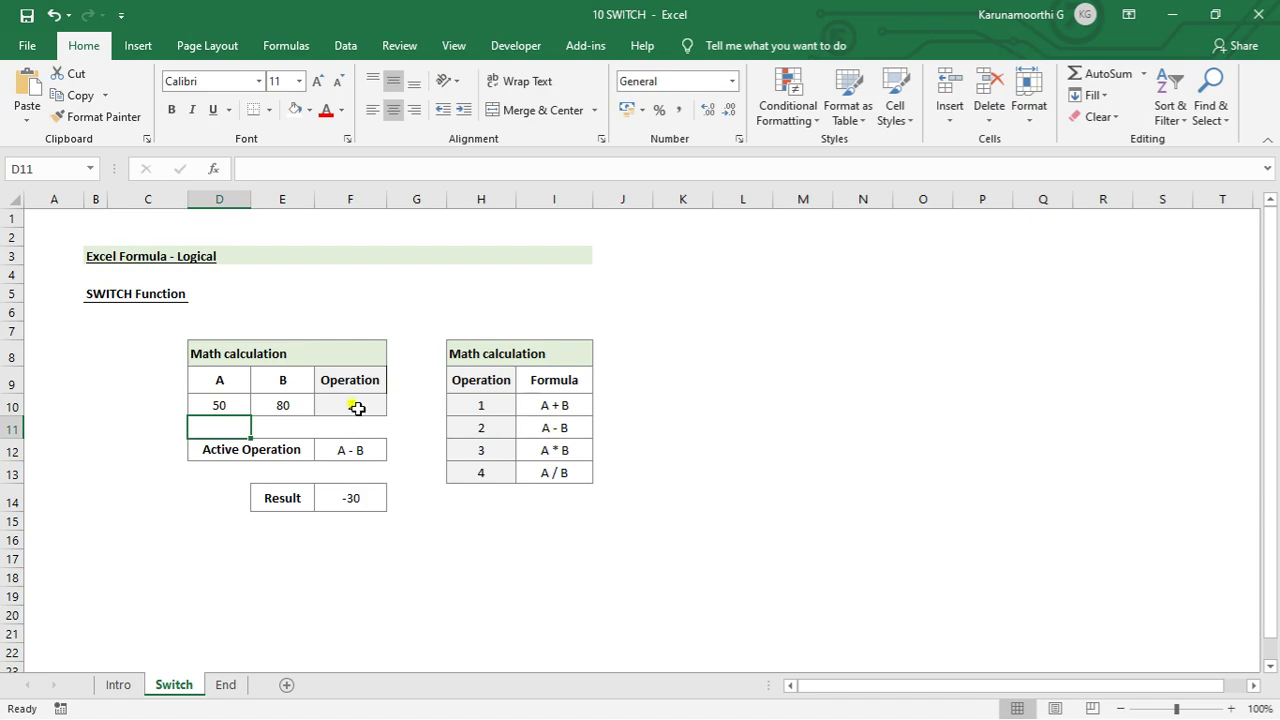
Enter Operation codes 3 then 4 in F10, giving 0.625 for A / B.
{"action": "left_click", "coordinate": [357, 408]}
{"action": "type", "text": "3"}
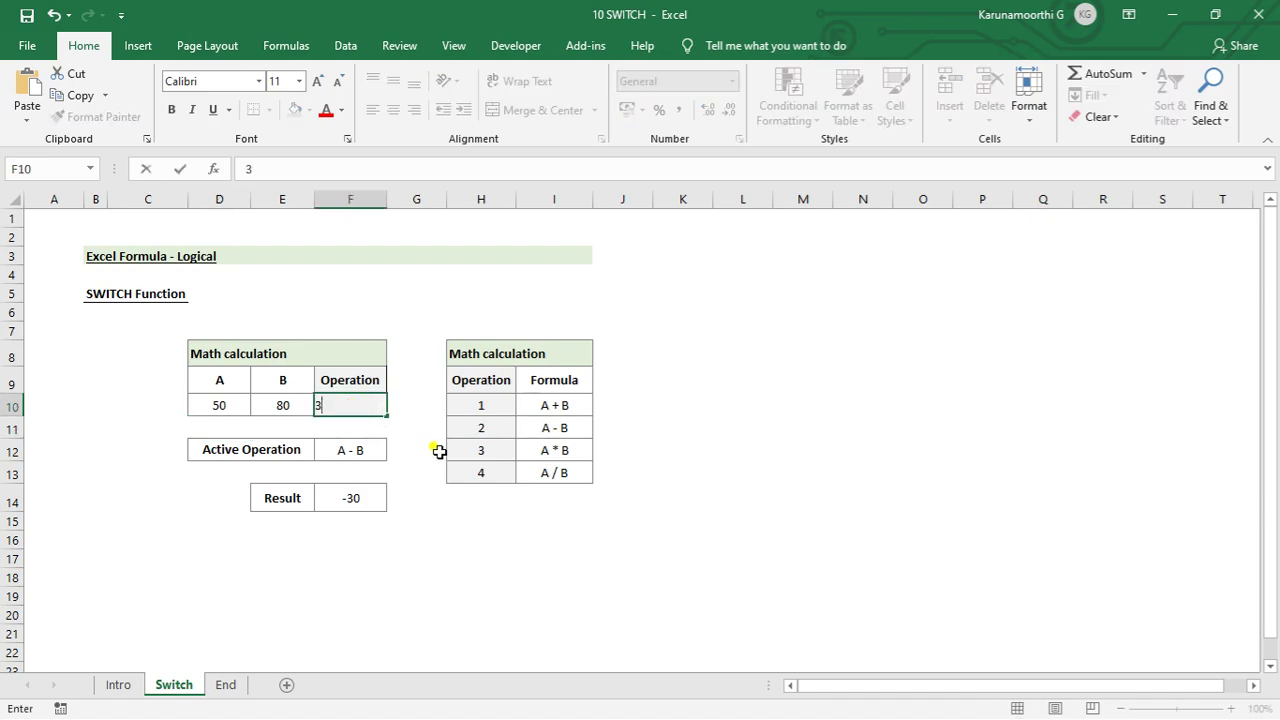
{"action": "key", "text": "Return"}
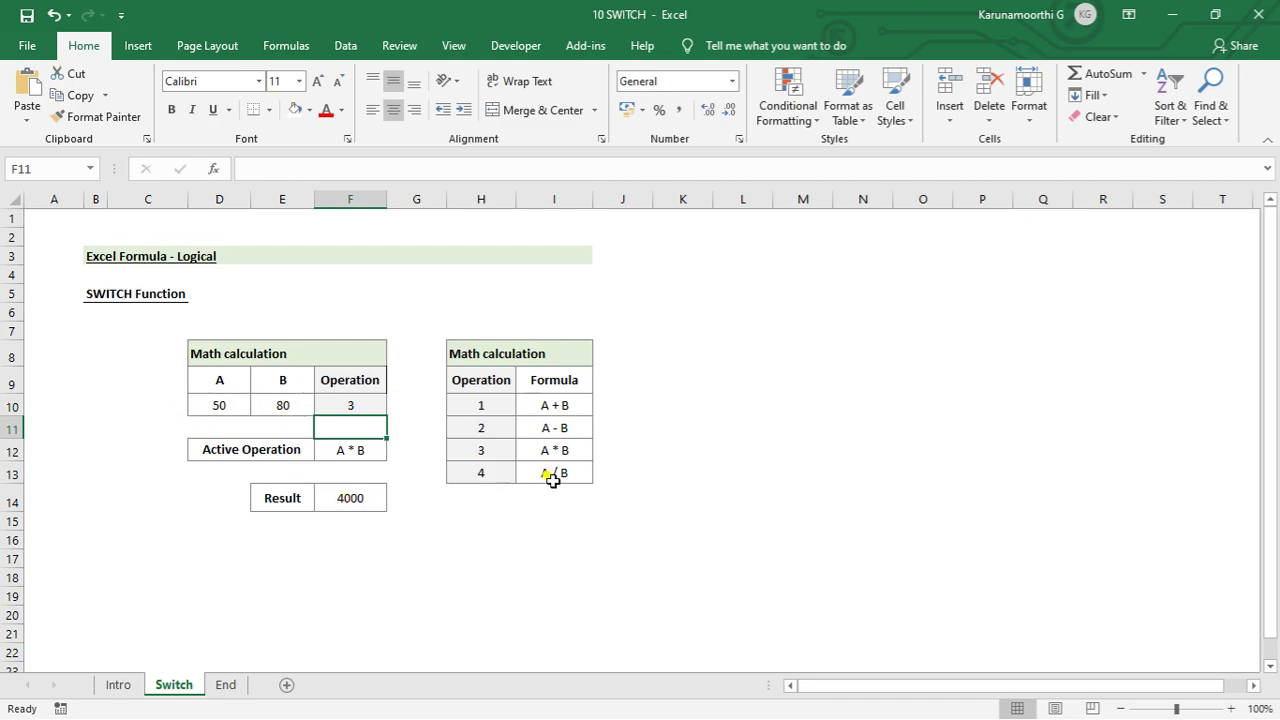
{"action": "left_click", "coordinate": [357, 401]}
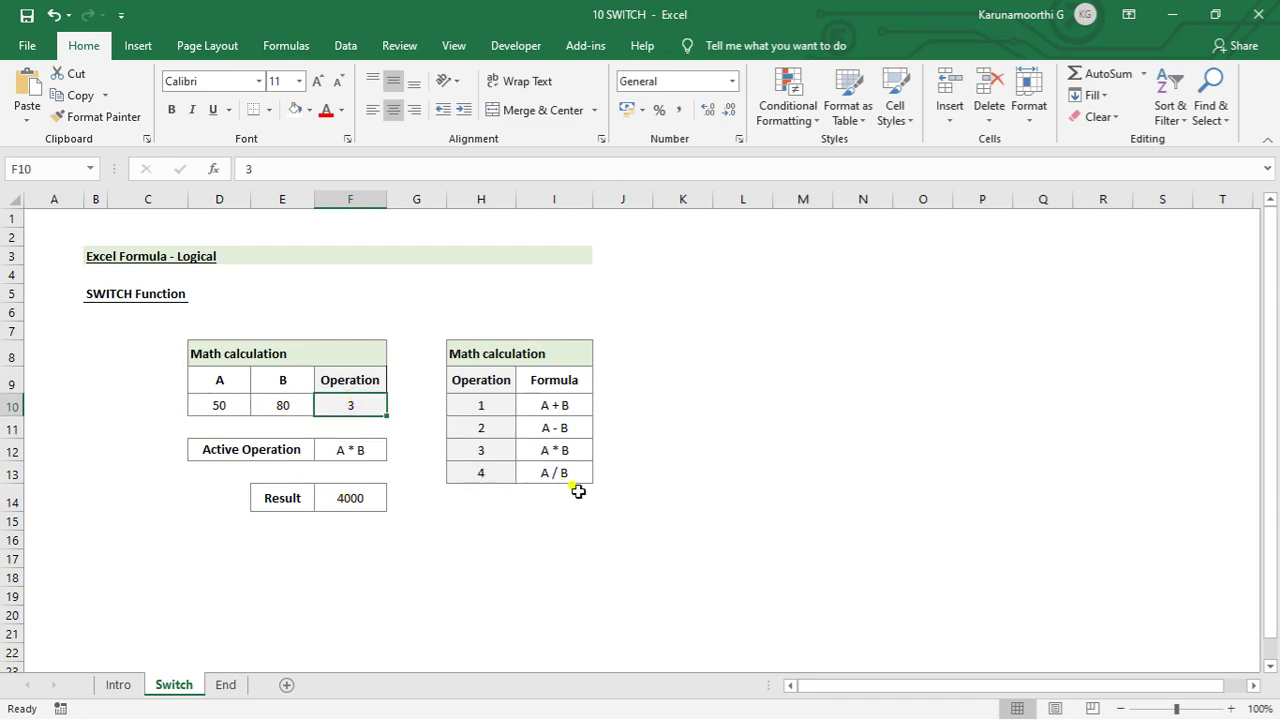
{"action": "type", "text": "4"}
{"action": "key", "text": "Return"}
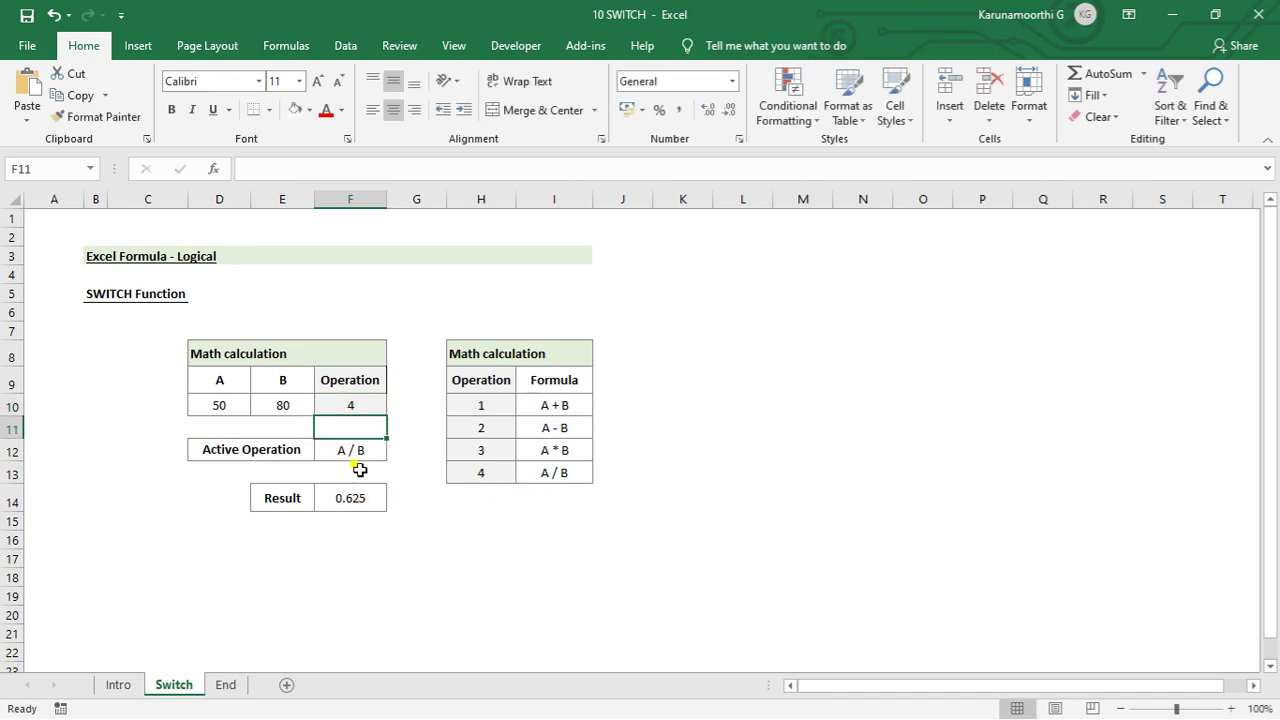
{"action": "left_click", "coordinate": [356, 401]}
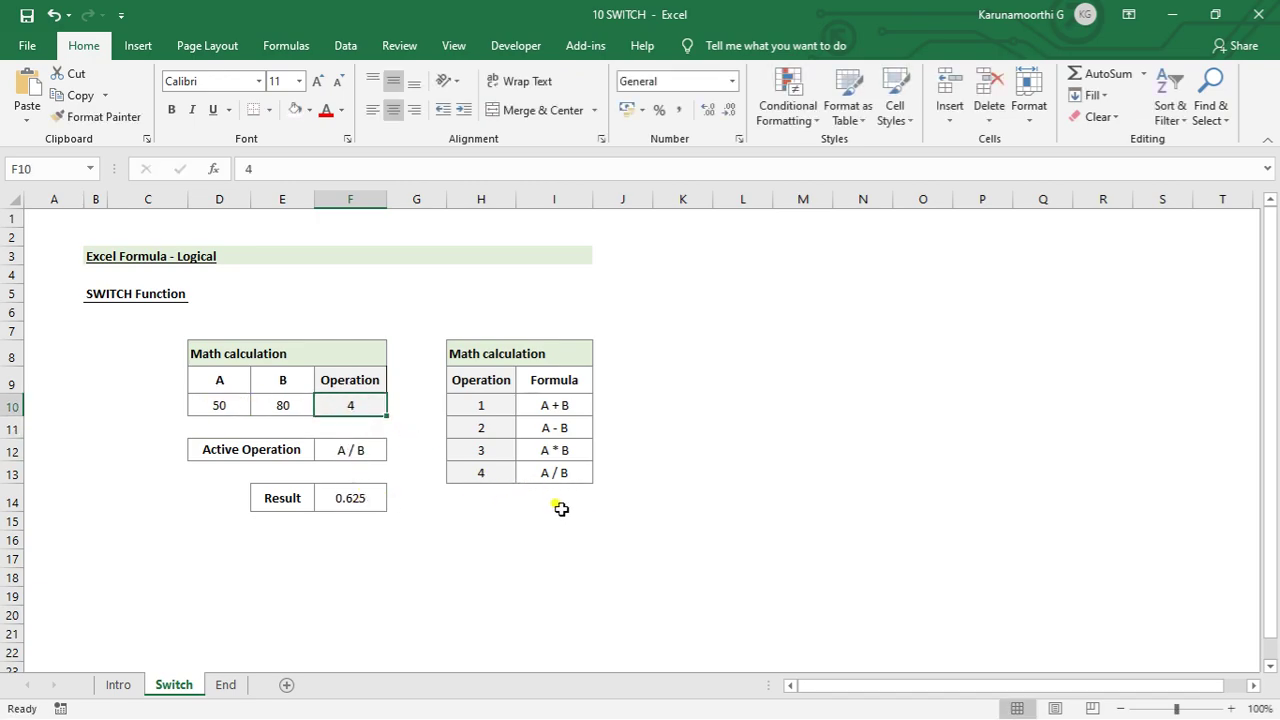
{"action": "left_click", "coordinate": [562, 477]}
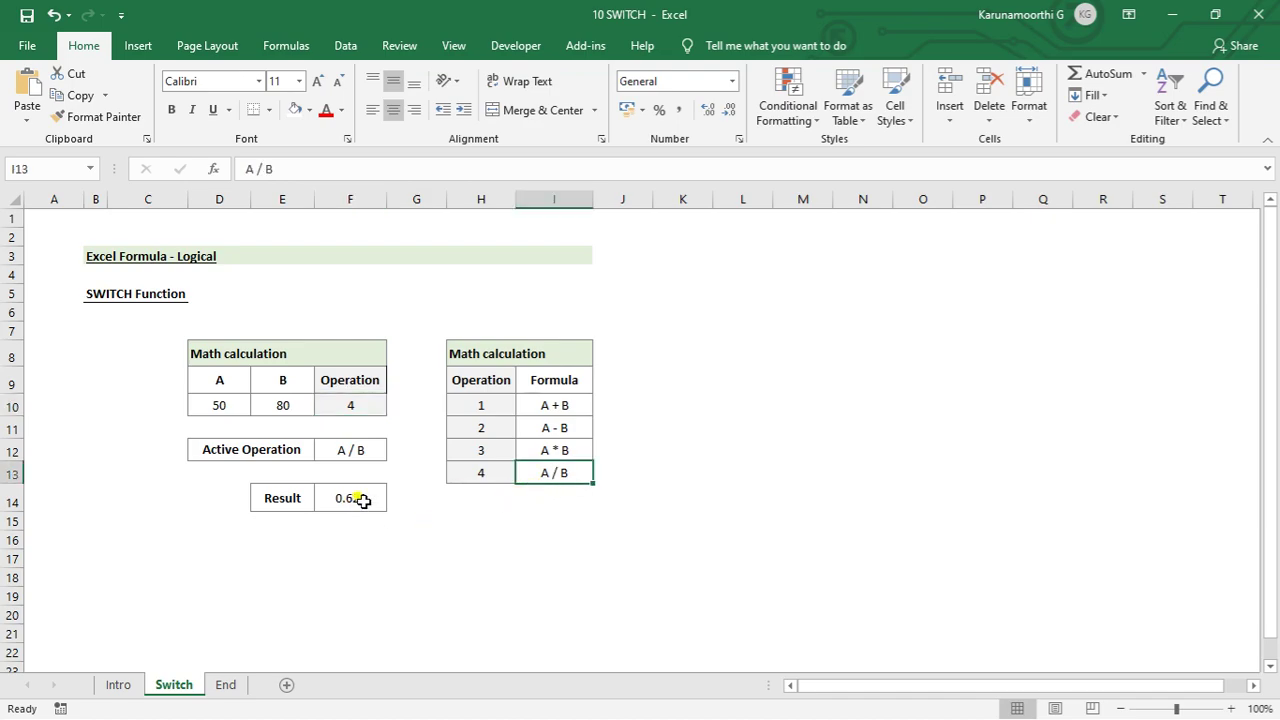
{"action": "left_click", "coordinate": [367, 408]}
Enter invalid code 5 to see #N/A in F14, then restore code 4 and select F14.
{"action": "type", "text": "5"}
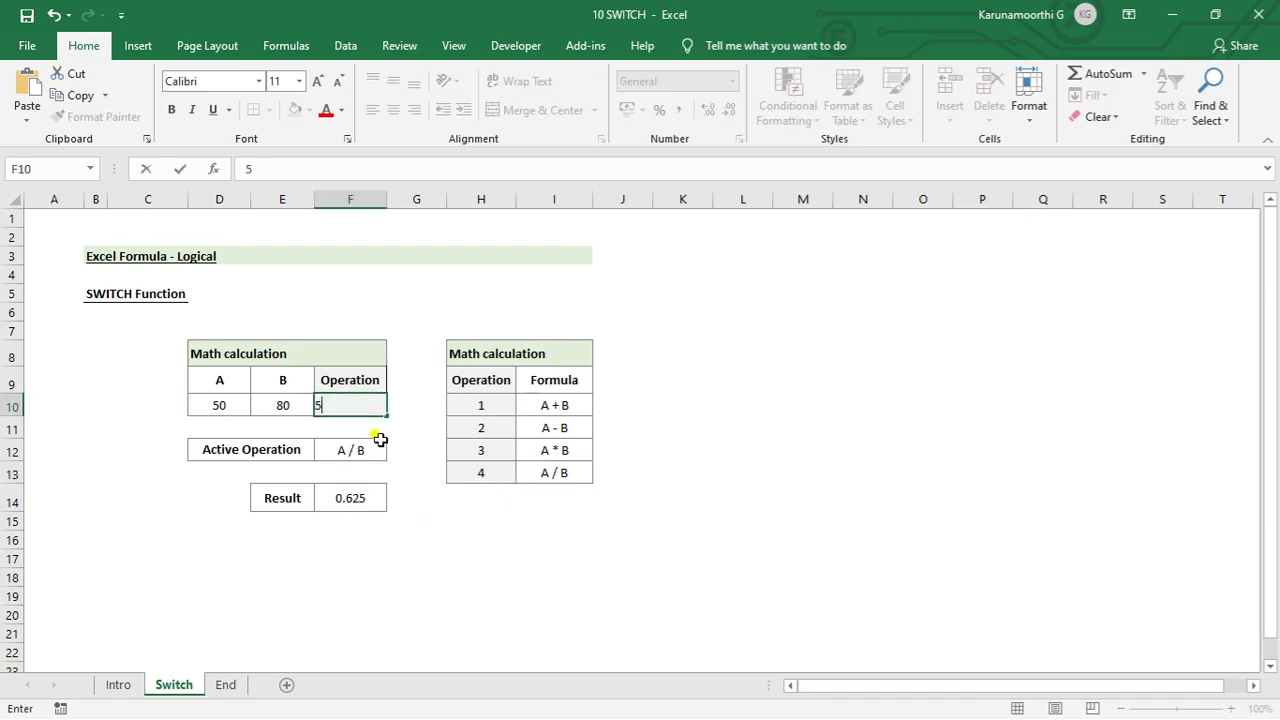
{"action": "key", "text": "Return"}
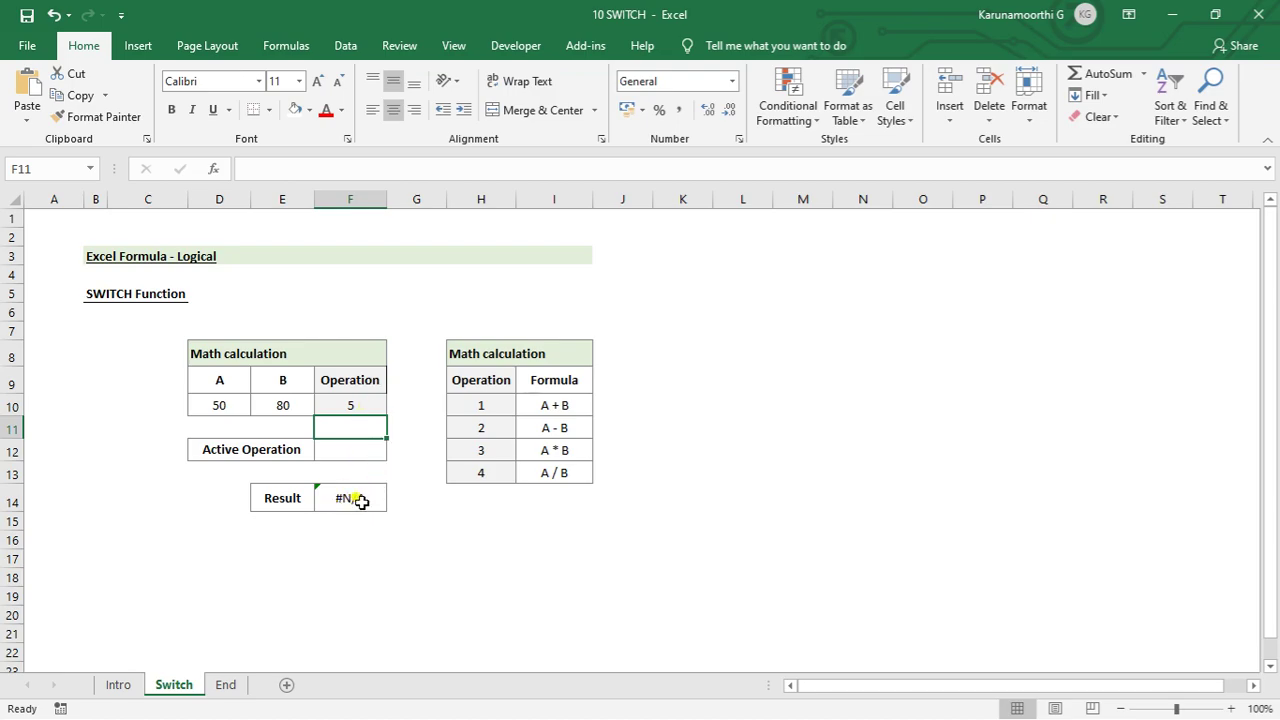
{"action": "left_click", "coordinate": [359, 406]}
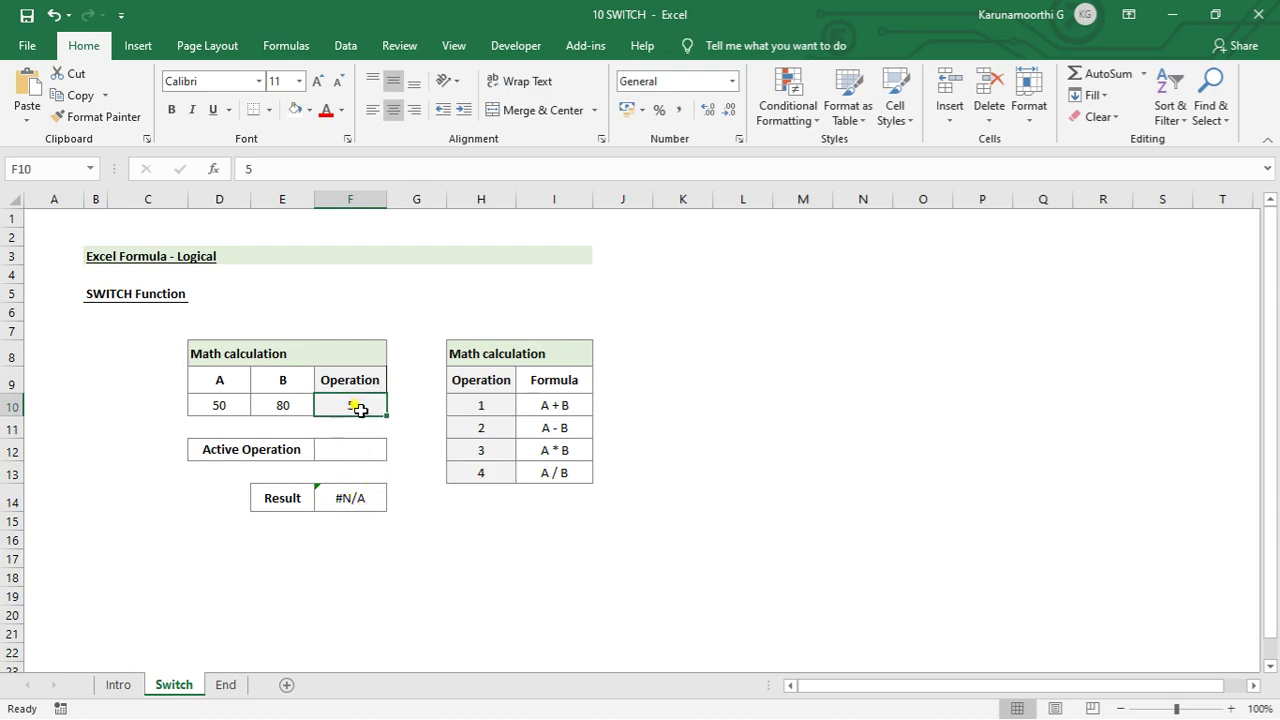
{"action": "type", "text": "4"}
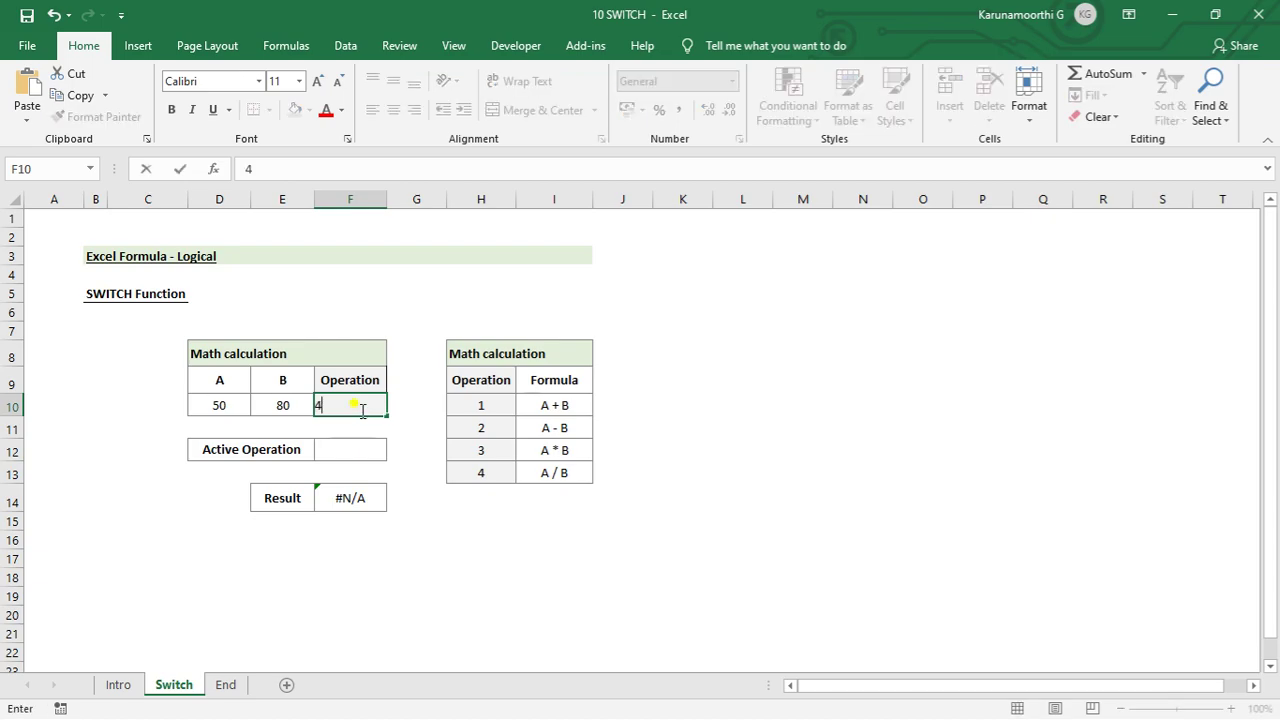
{"action": "key", "text": "Return"}
{"action": "left_click", "coordinate": [359, 501]}
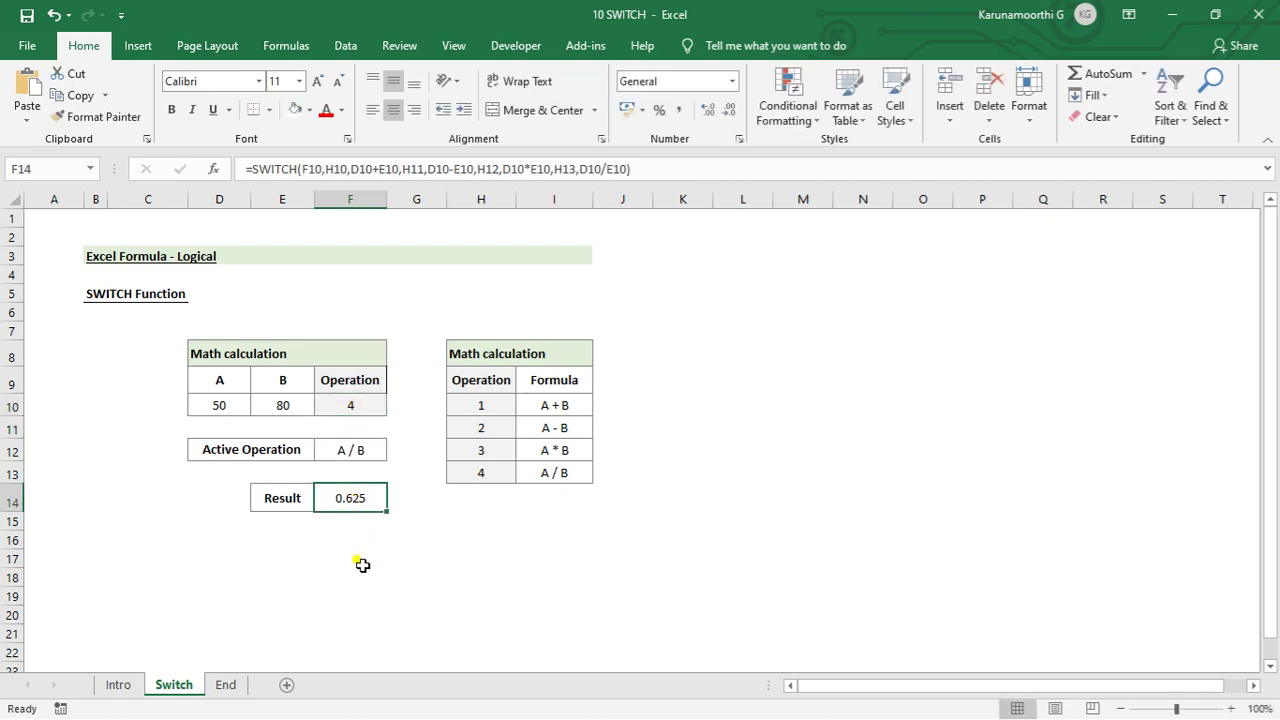
Edit F14 to insert ifNA( after the equals sign and a comma at the formula's end.
{"action": "double_click", "coordinate": [365, 500]}
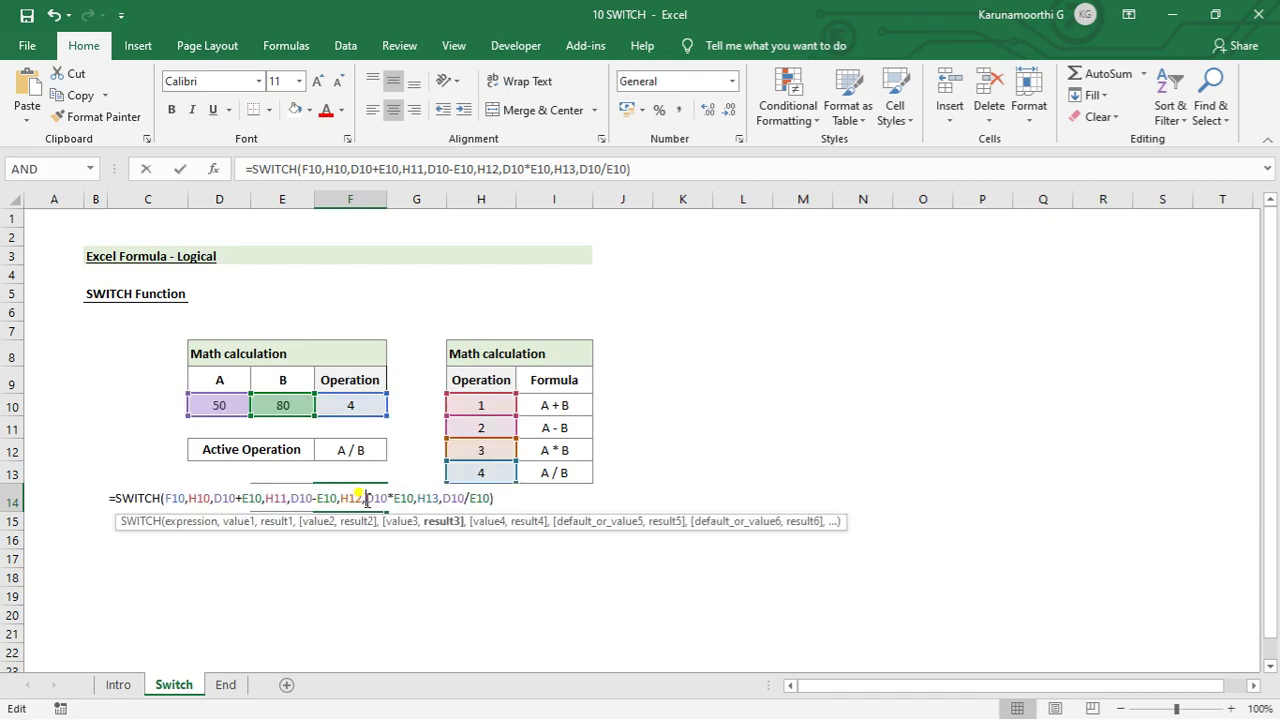
{"action": "left_click", "coordinate": [113, 498]}
{"action": "type", "text": "i"}
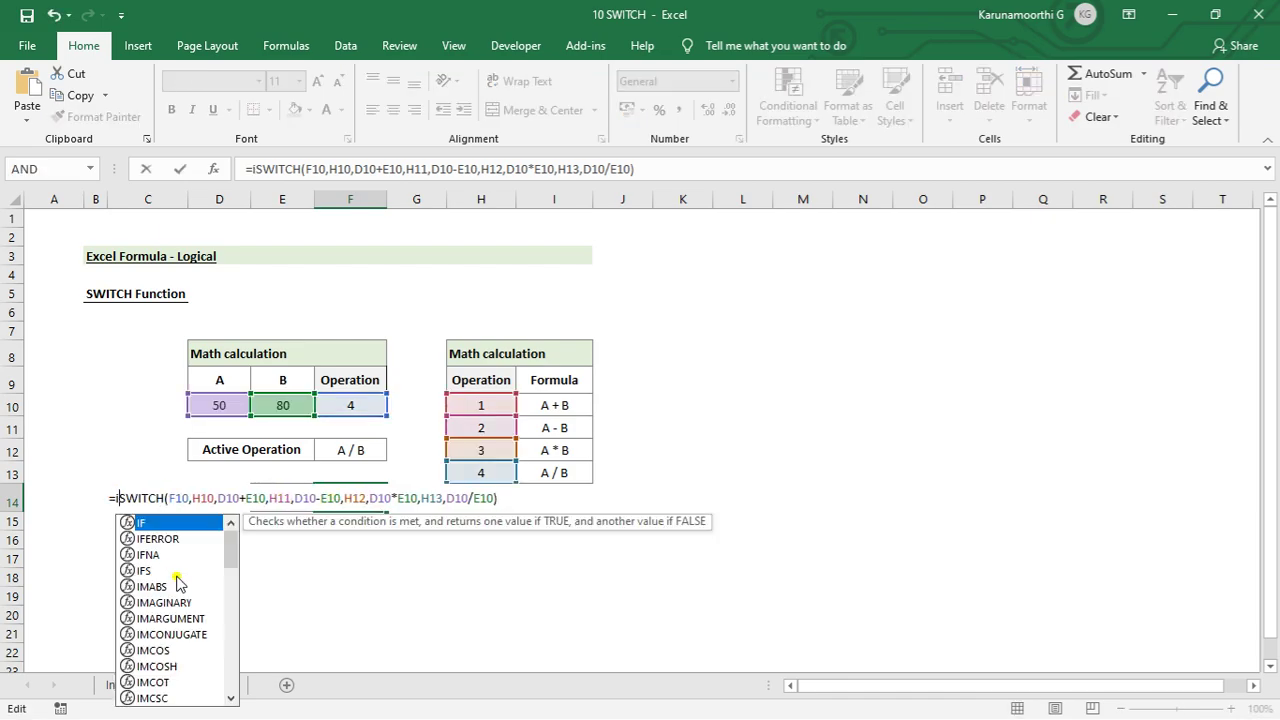
{"action": "type", "text": "fNA"}
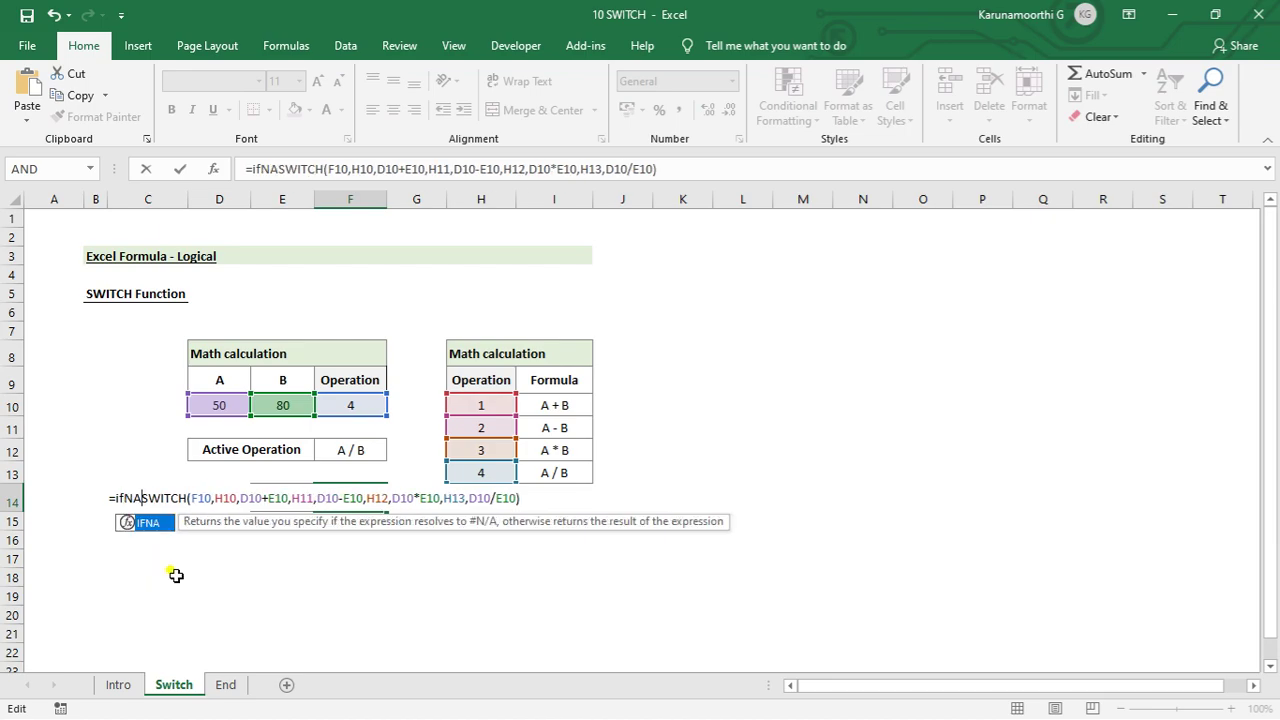
{"action": "type", "text": "("}
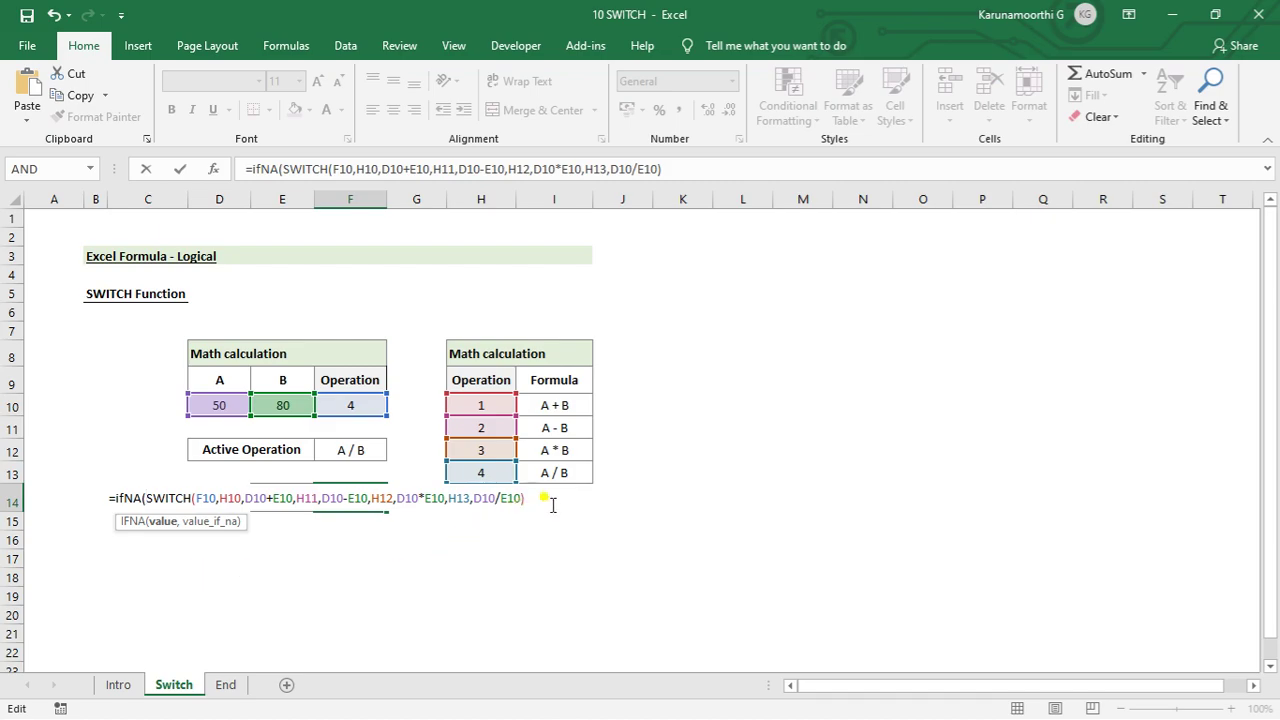
{"action": "left_click", "coordinate": [532, 499]}
{"action": "type", "text": ",\"inva"}
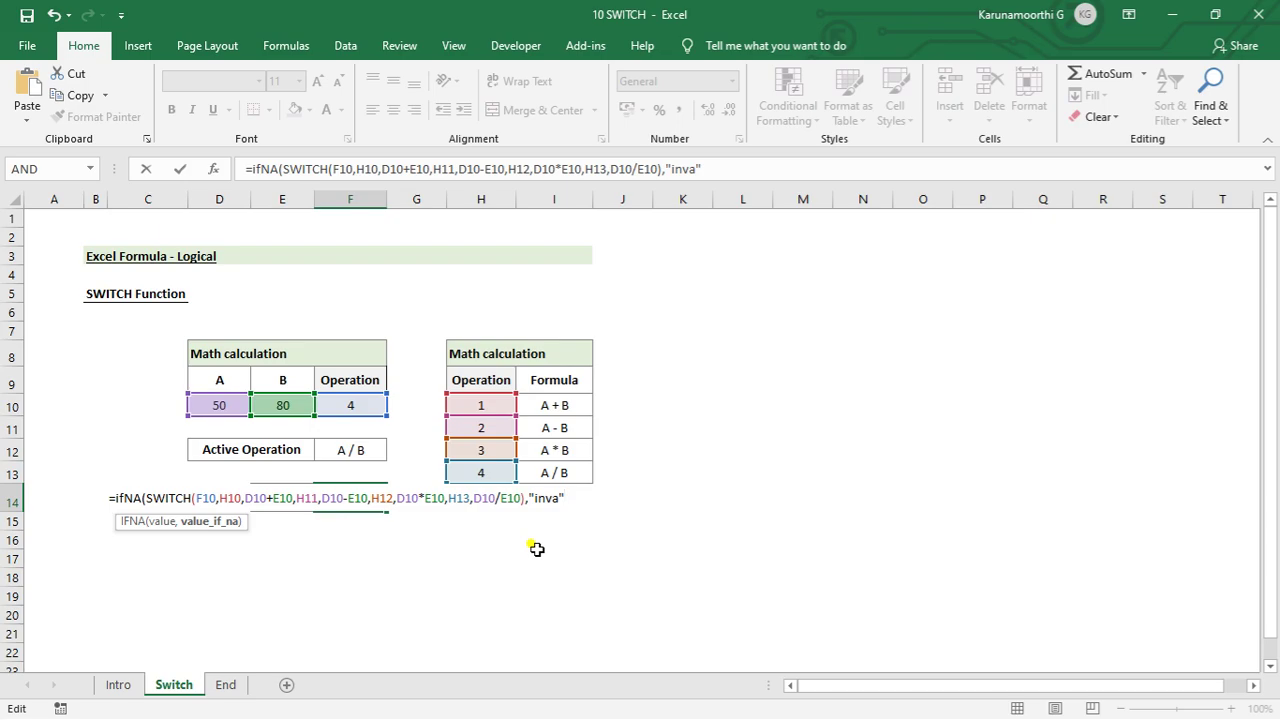
Commit the IFNA formula, then enter code 5 in F10 to show inva.
{"action": "type", "text": ")"}
{"action": "key", "text": "Return"}
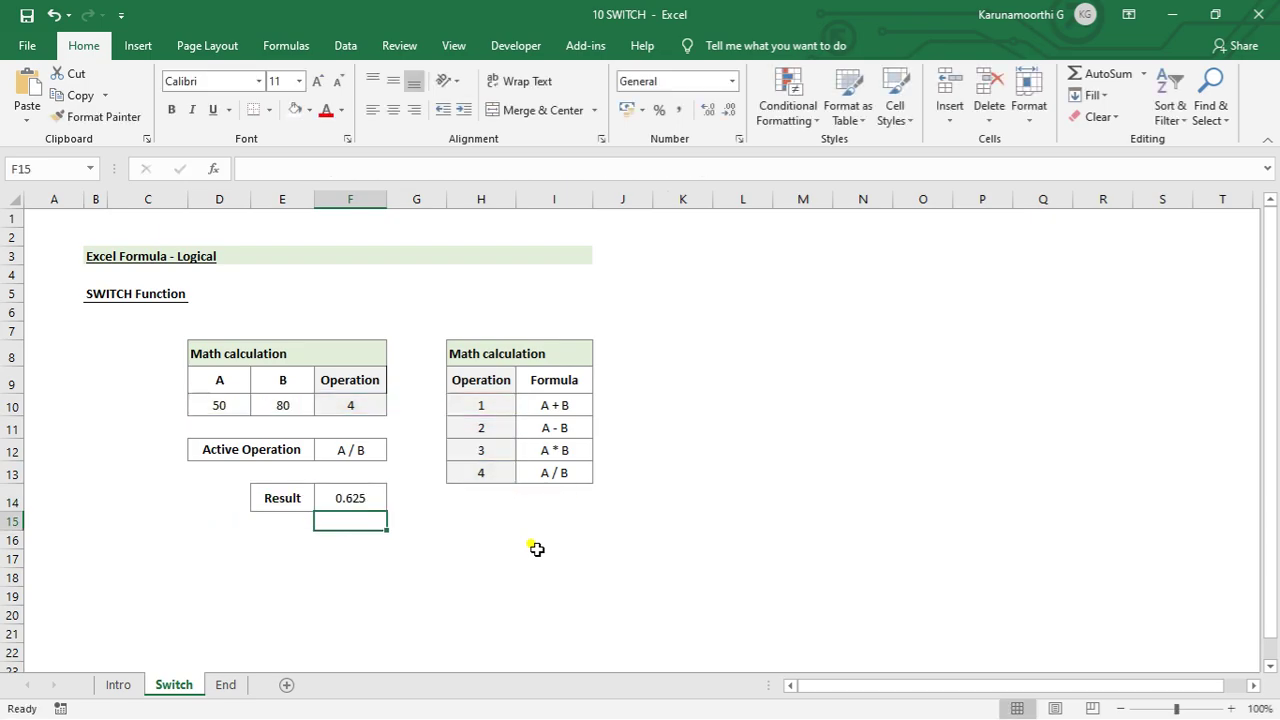
{"action": "left_click", "coordinate": [374, 405]}
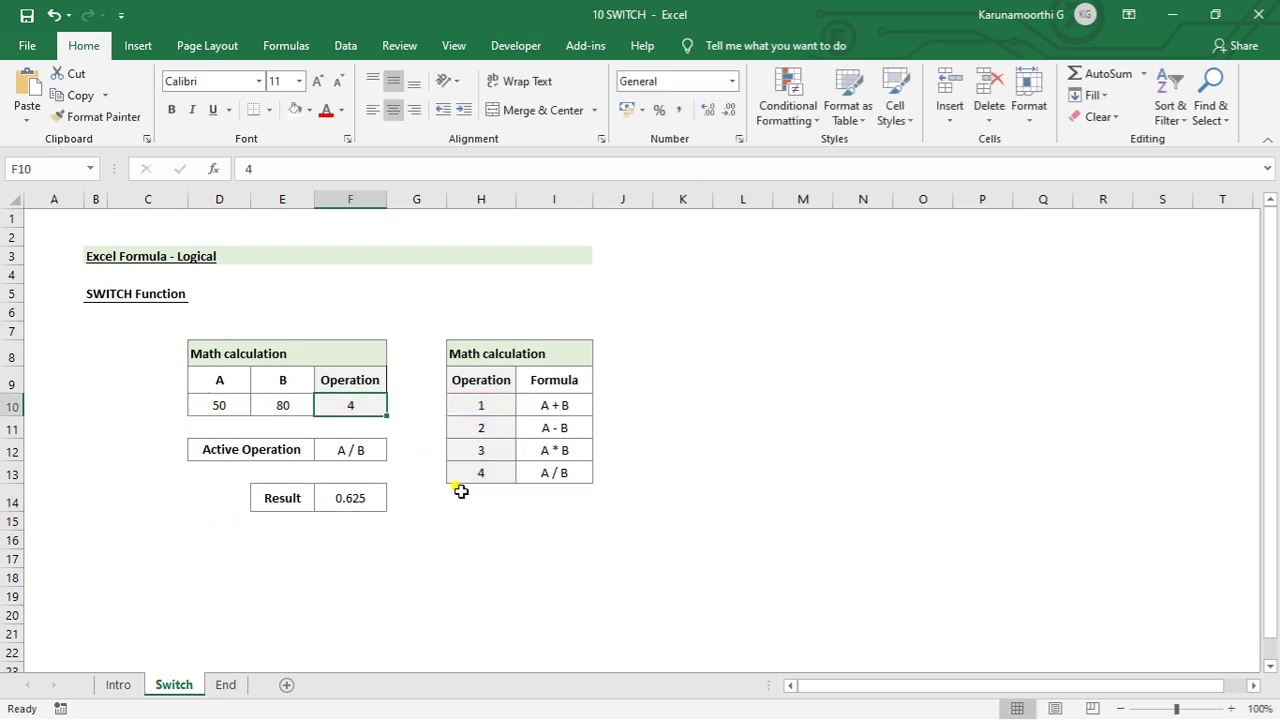
{"action": "type", "text": "5"}
{"action": "key", "text": "Return"}
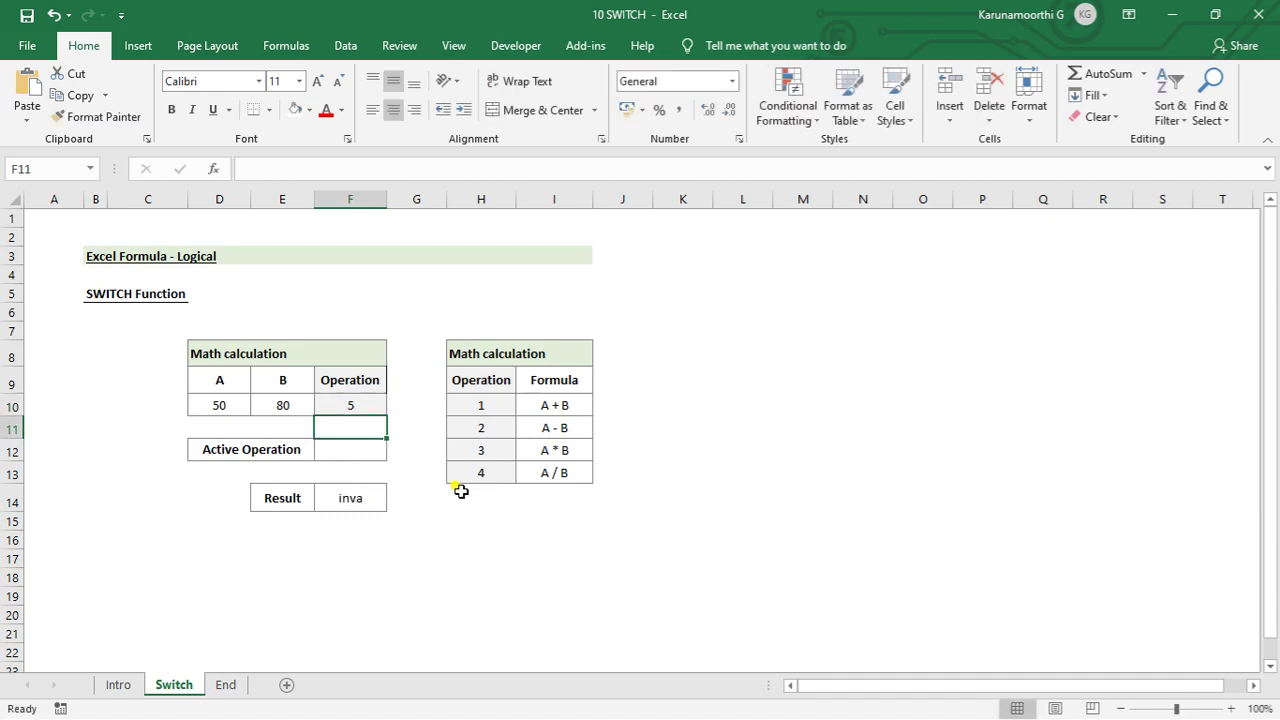
Enter codes 2 and 1 in F10, giving -30 and 130, and review F14's formula.
{"action": "left_click", "coordinate": [362, 406]}
{"action": "type", "text": "2"}
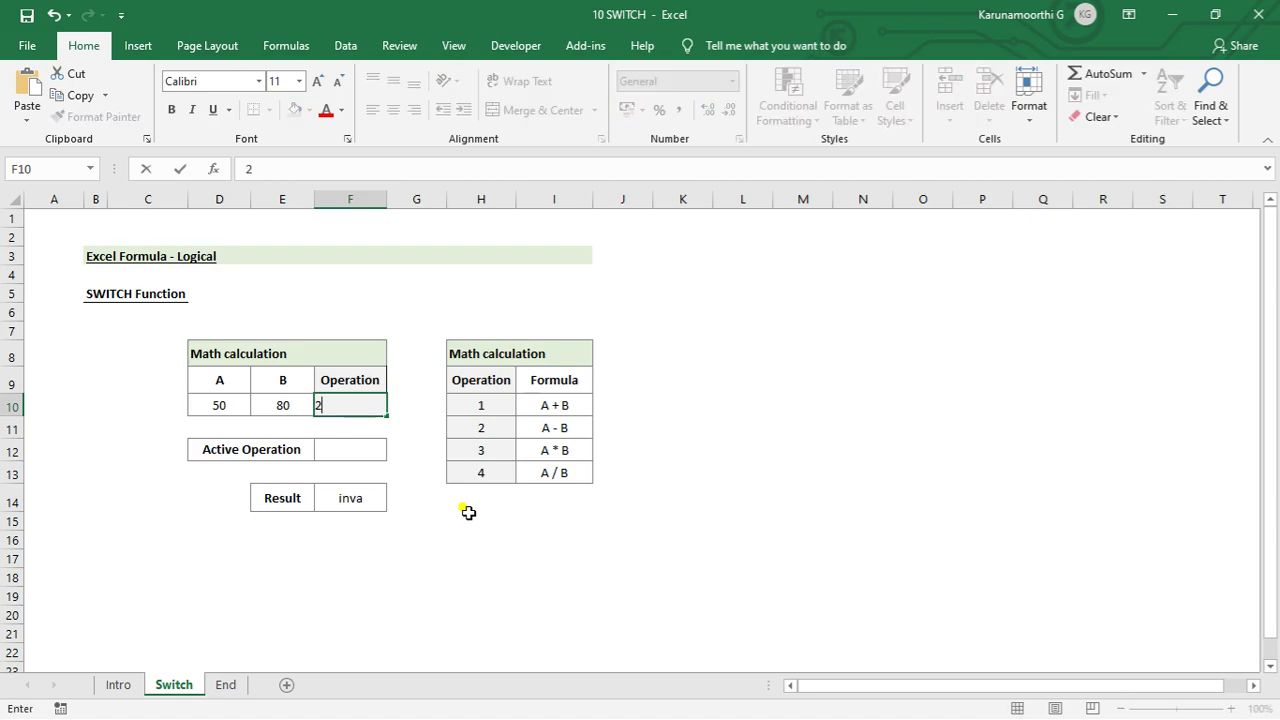
{"action": "key", "text": "Return"}
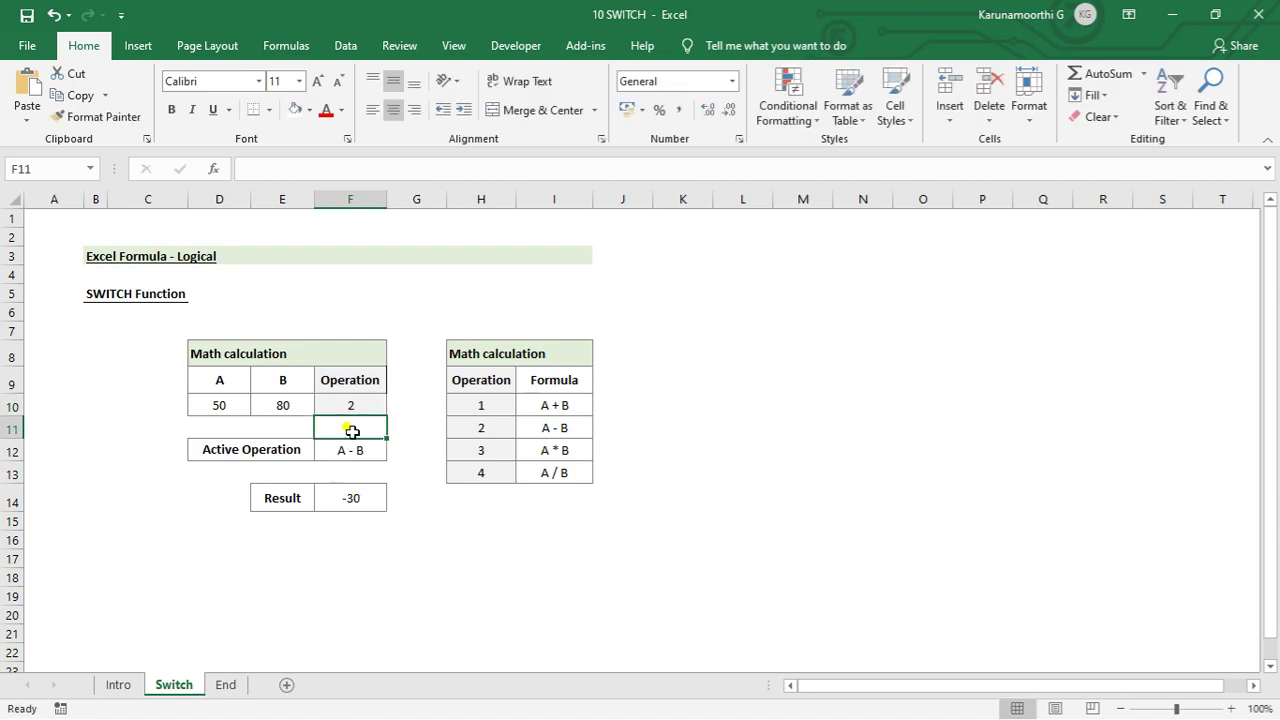
{"action": "left_click", "coordinate": [357, 407]}
{"action": "type", "text": "1"}
{"action": "key", "text": "Return"}
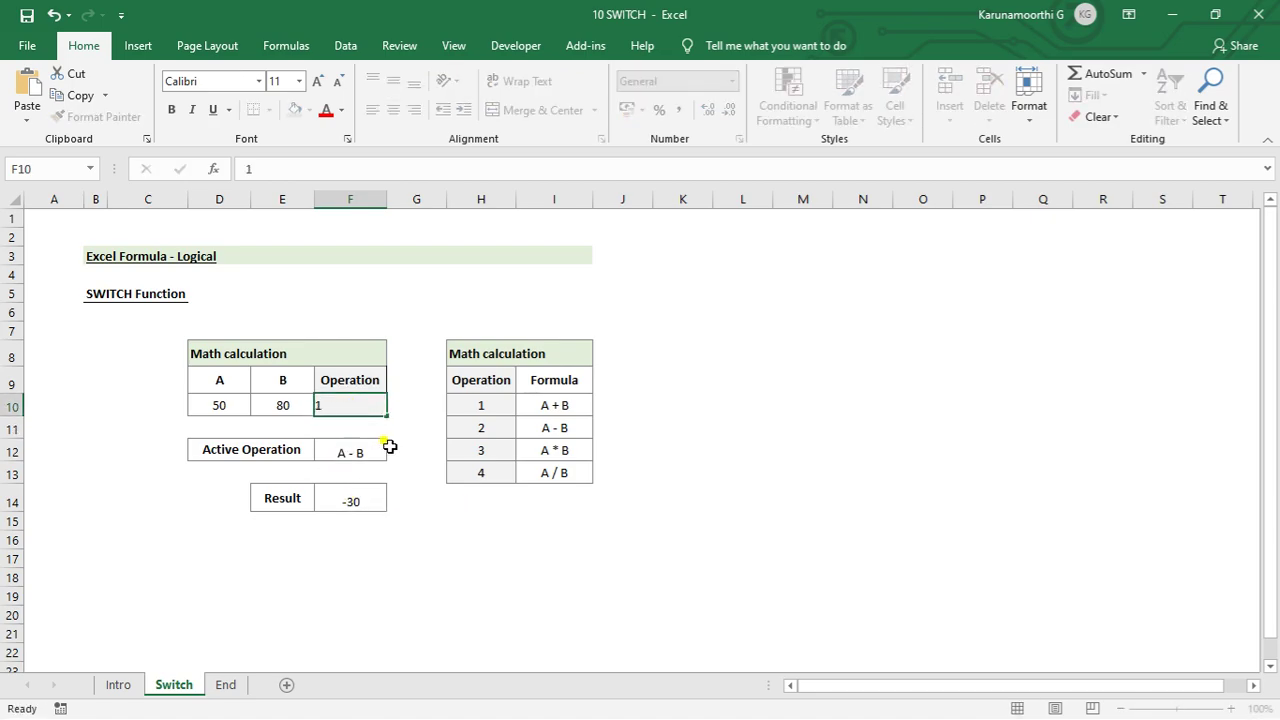
{"action": "left_click", "coordinate": [345, 502]}
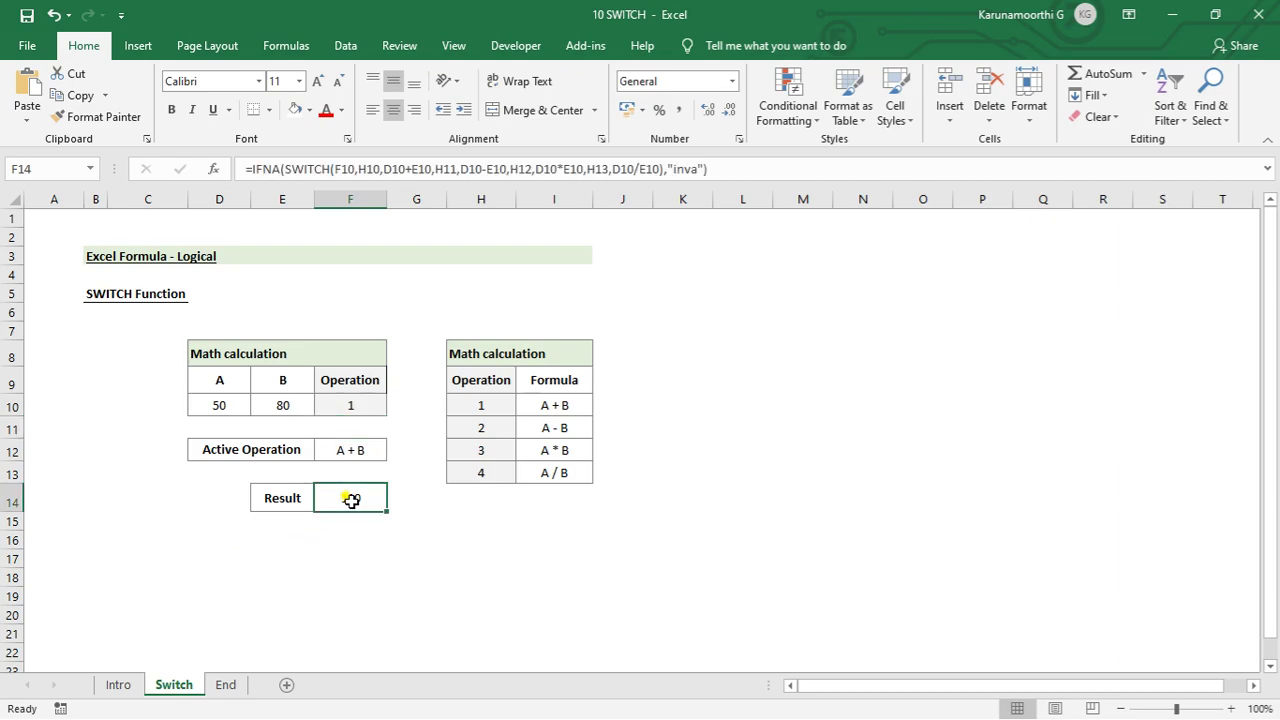
{"action": "left_click", "coordinate": [220, 555]}
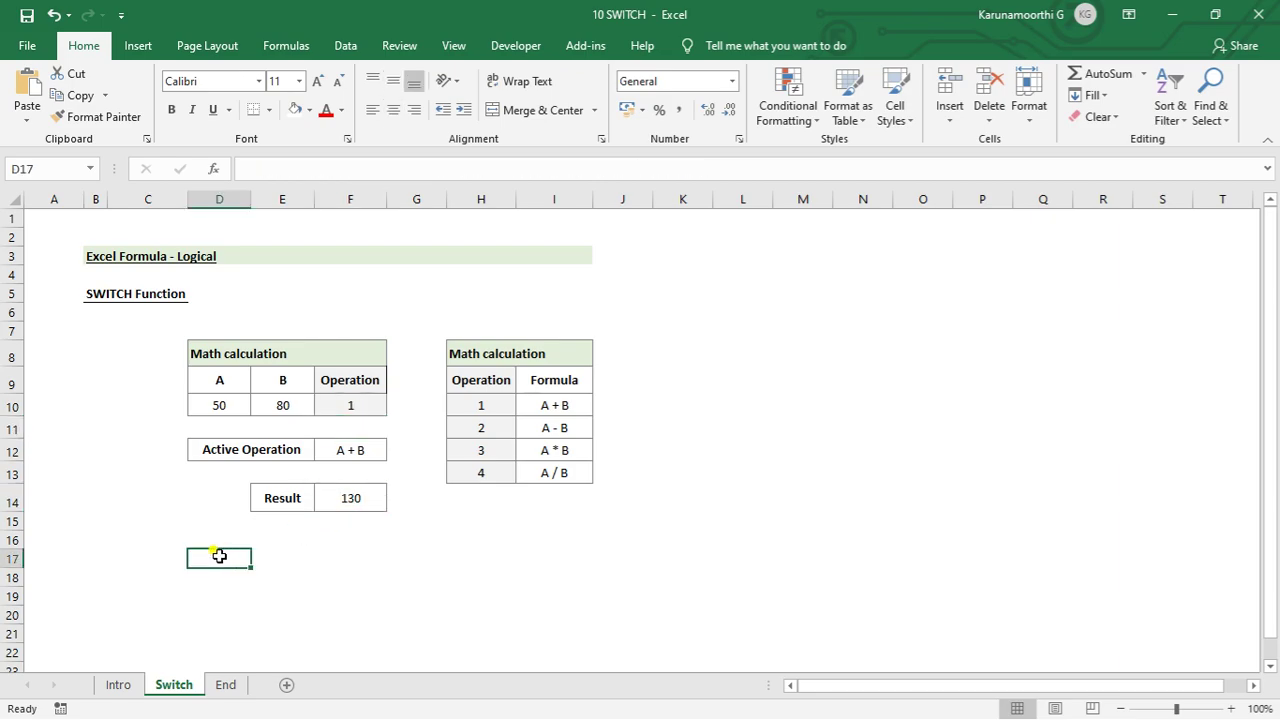
Type 'Anyway IFS and SWITCH Functions are some what similar' in D17, then go to the End sheet.
{"action": "double_click", "coordinate": [219, 556]}
{"action": "type", "text": "Anyway IFS and SWITCH Functions are some what similar"}
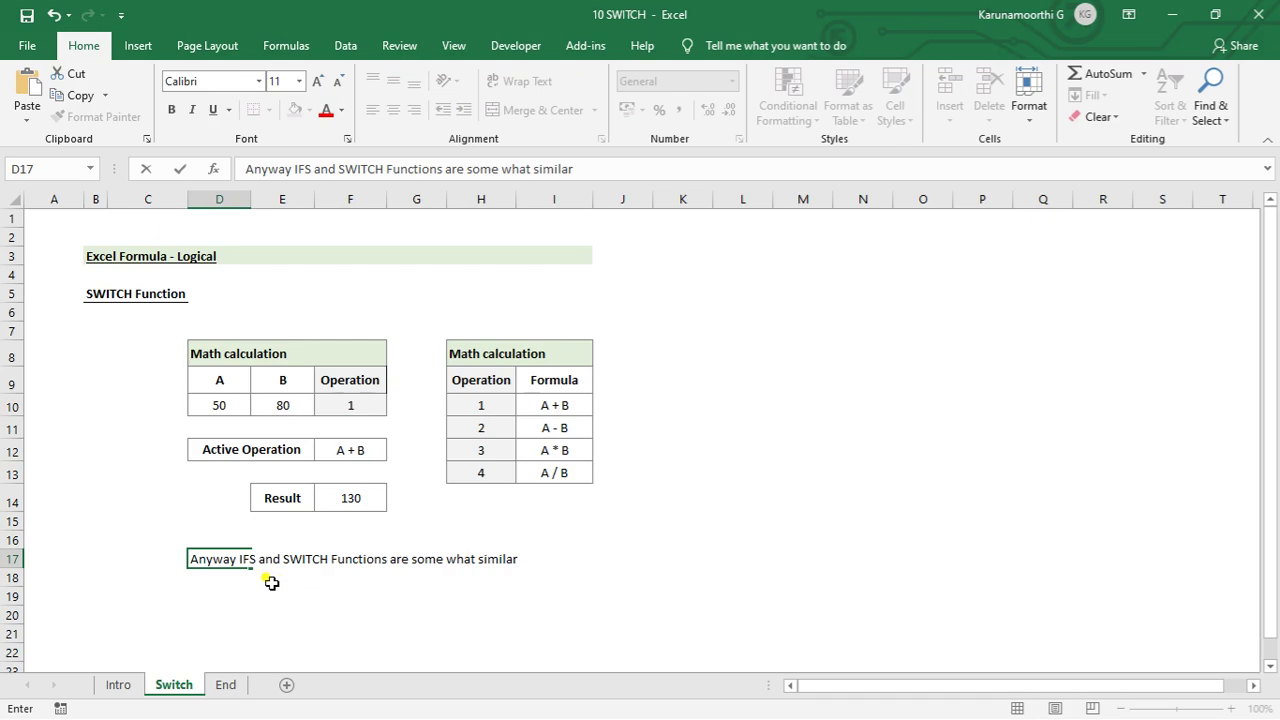
{"action": "left_click", "coordinate": [266, 578]}
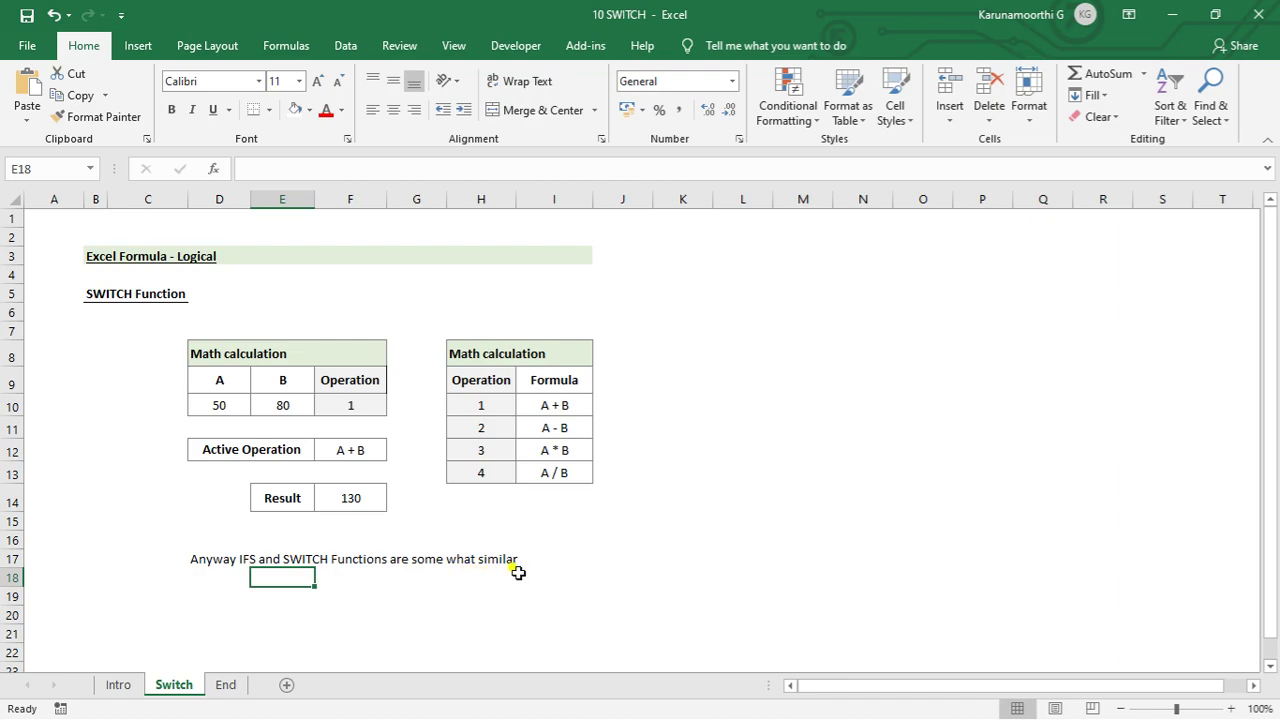
{"action": "left_click", "coordinate": [226, 685]}
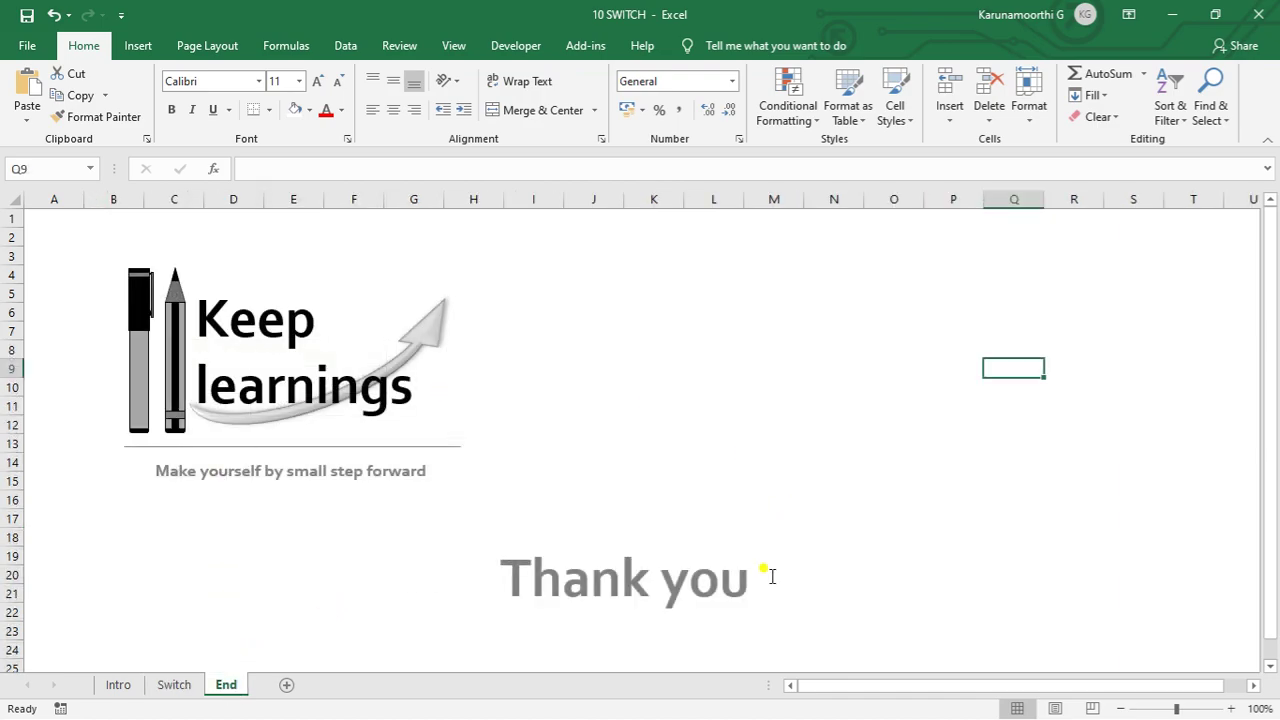